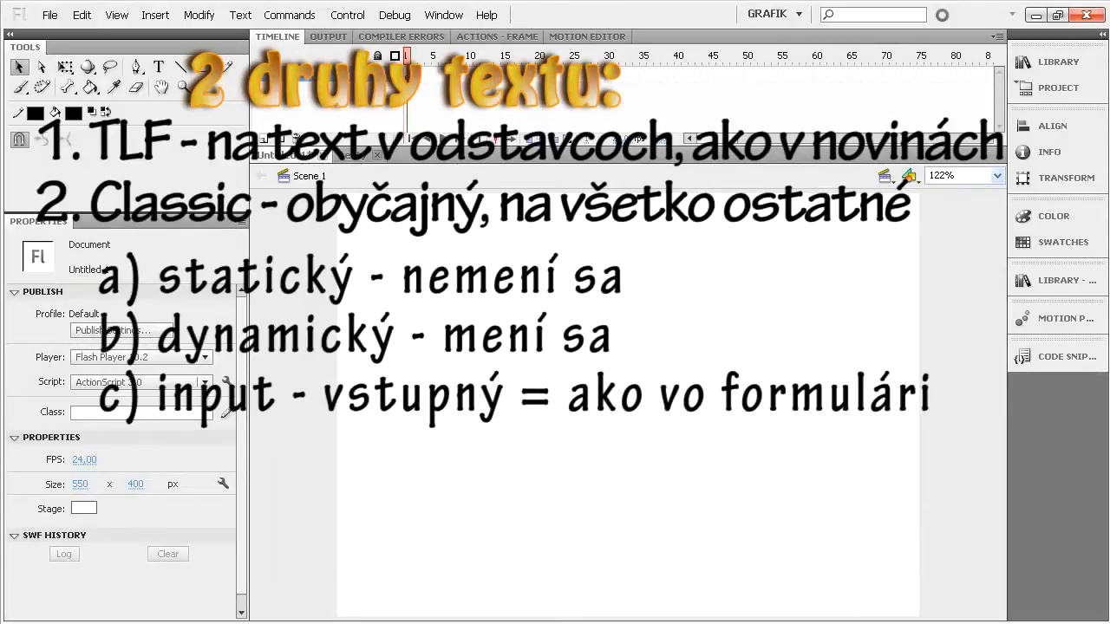
Step: Set the Text tool to the TLF Text engine with the Read Only text type
{"action": "left_click", "coordinate": [160, 66]}
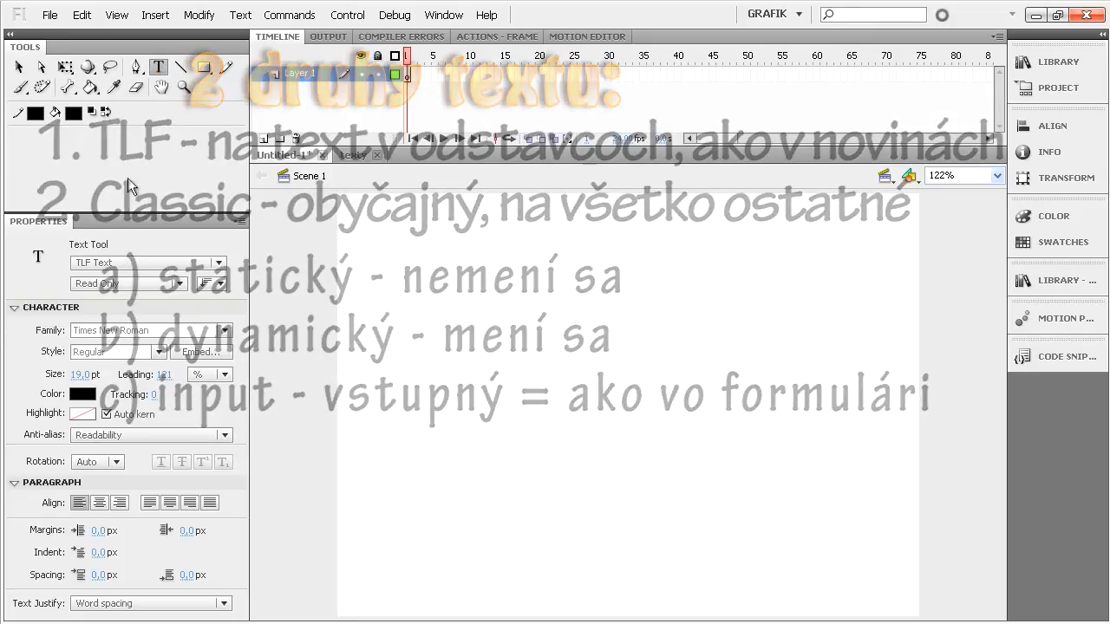
{"action": "left_click", "coordinate": [210, 265]}
{"action": "left_click", "coordinate": [96, 297]}
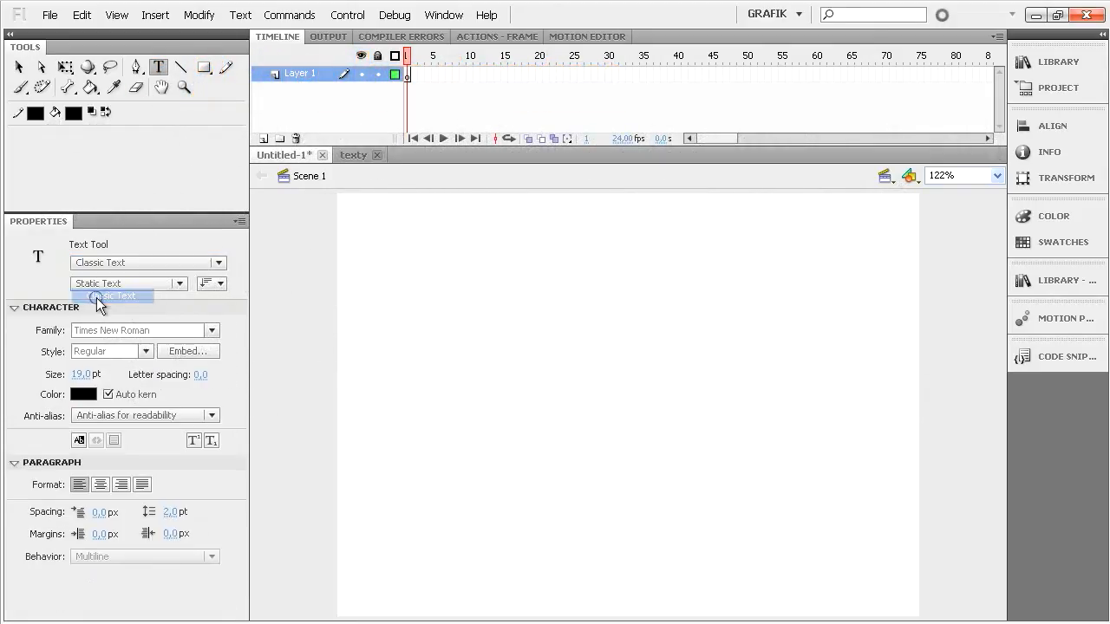
{"action": "left_click", "coordinate": [219, 265]}
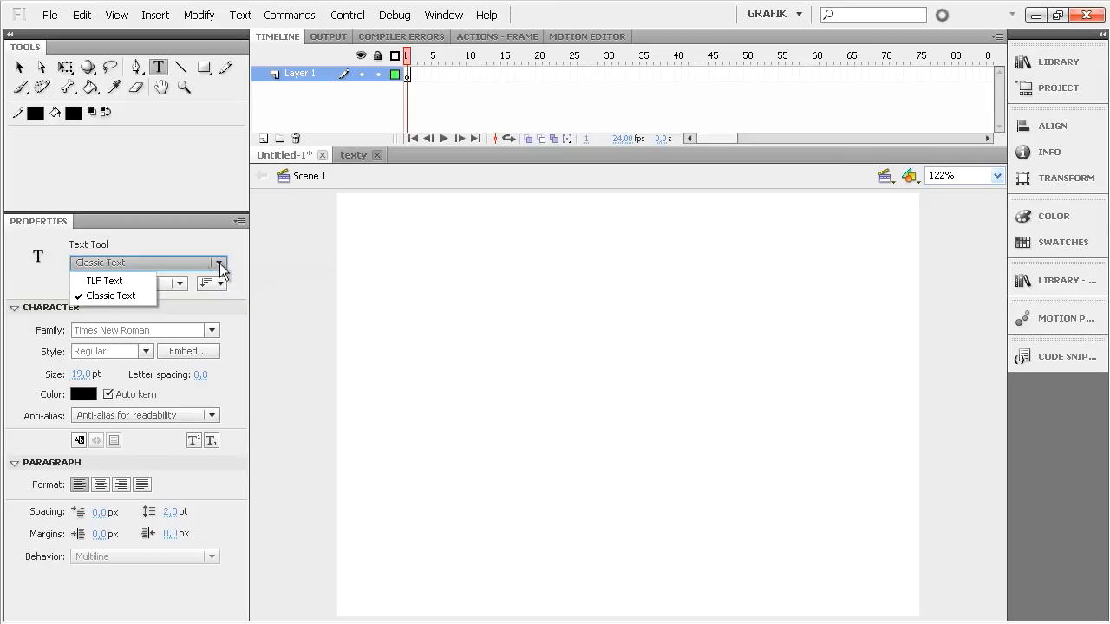
{"action": "left_click", "coordinate": [106, 282]}
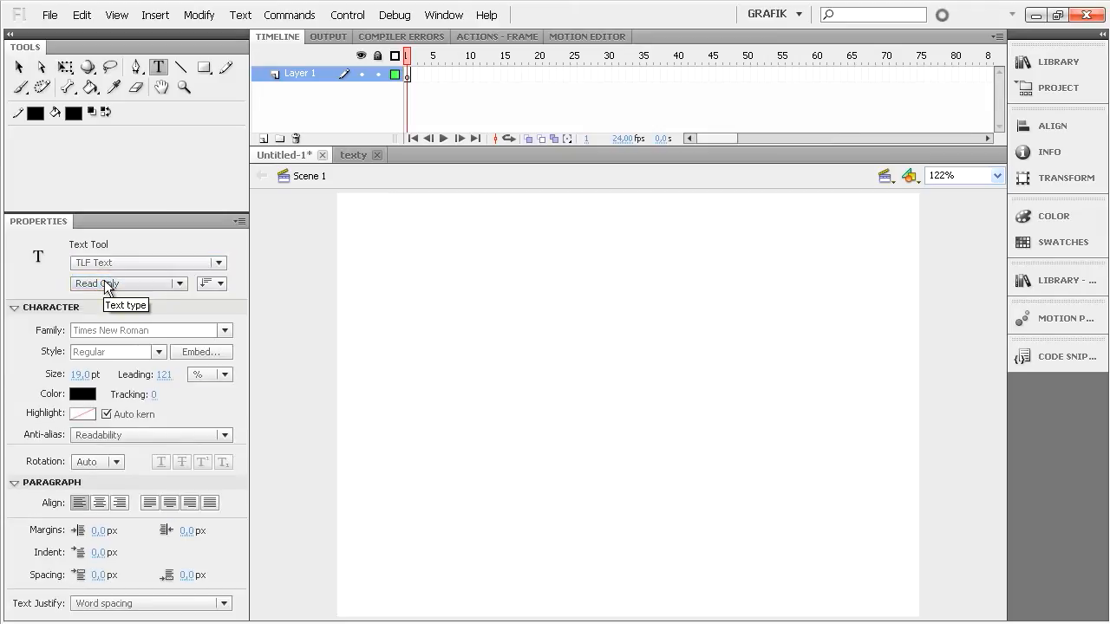
{"action": "left_click", "coordinate": [180, 284]}
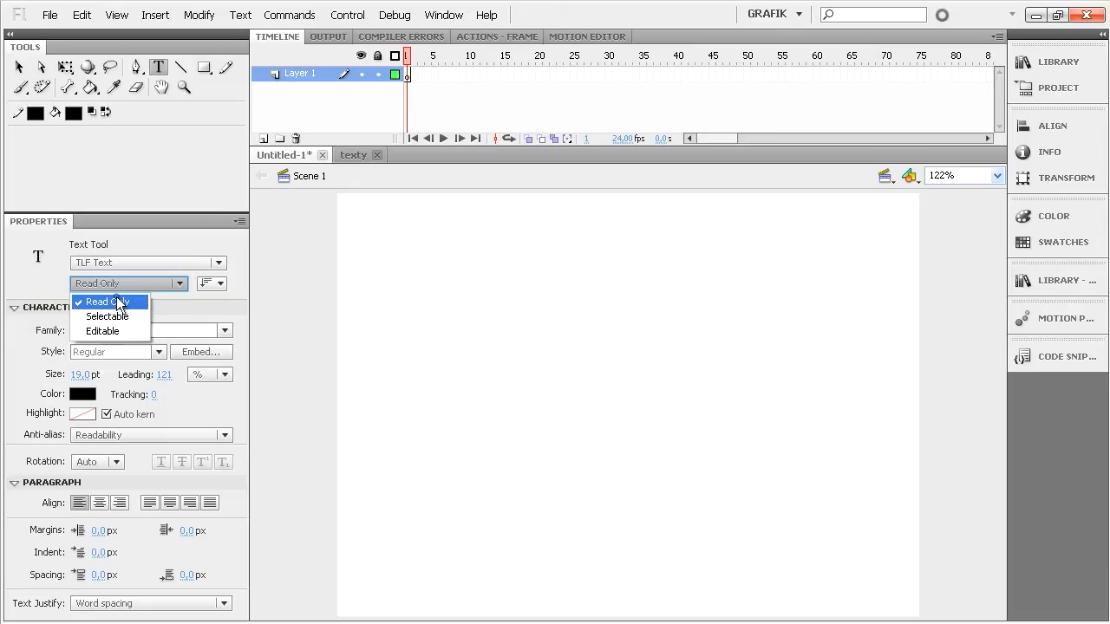
{"action": "left_click", "coordinate": [117, 301]}
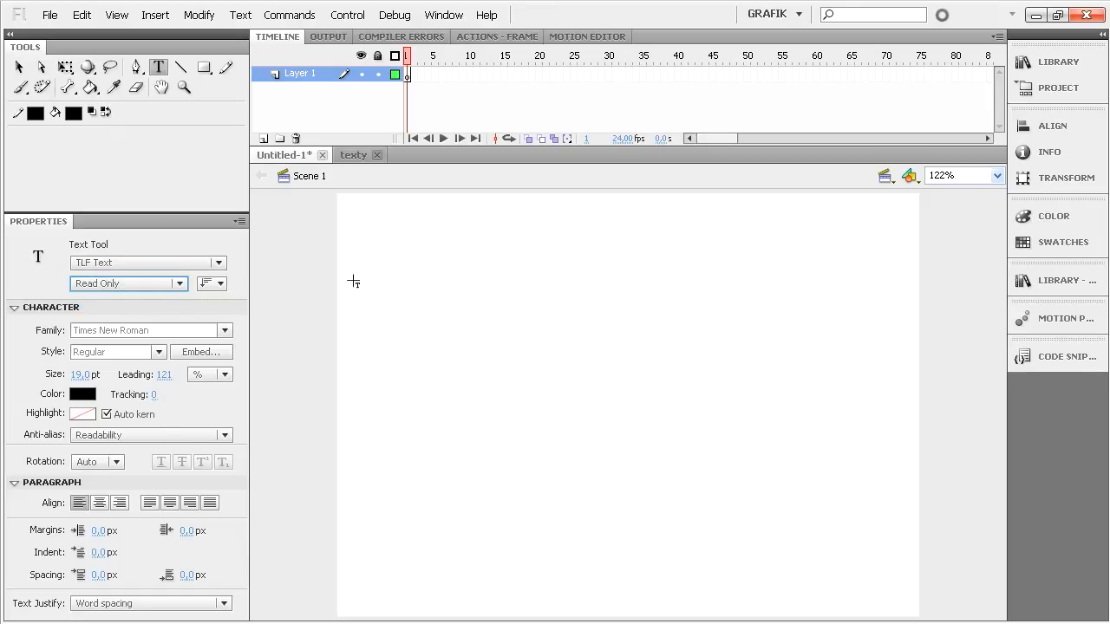
Step: Draw a tall text frame about 156 × 288 px along the stage's left side and paste the copied article into it
{"action": "left_click_drag", "start_coordinate": [353, 281], "coordinate": [514, 583]}
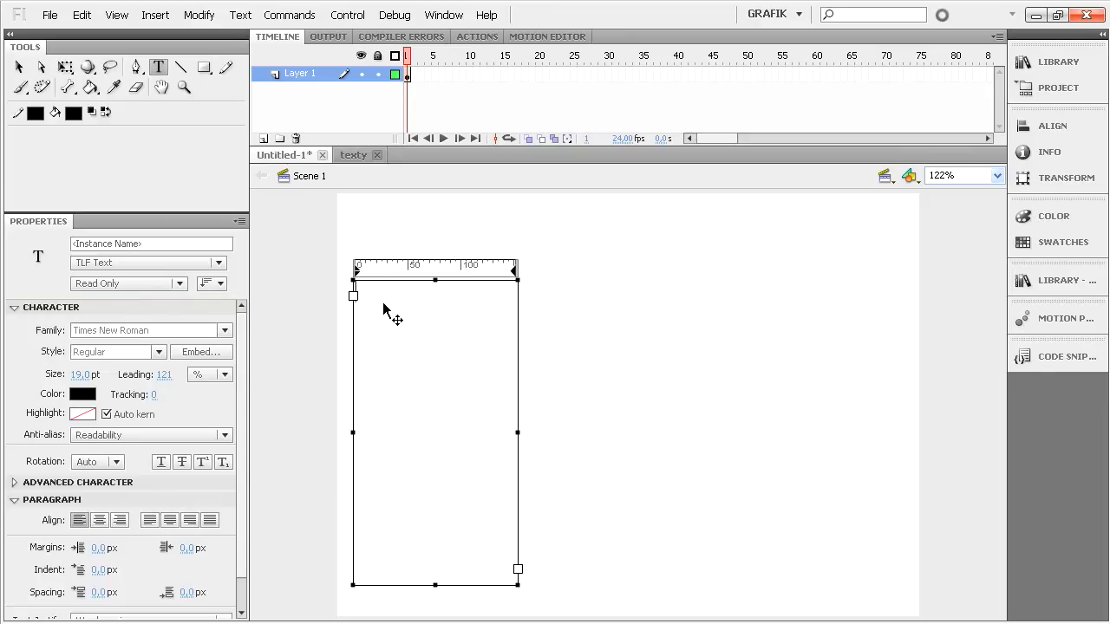
{"action": "key", "text": "ctrl+v"}
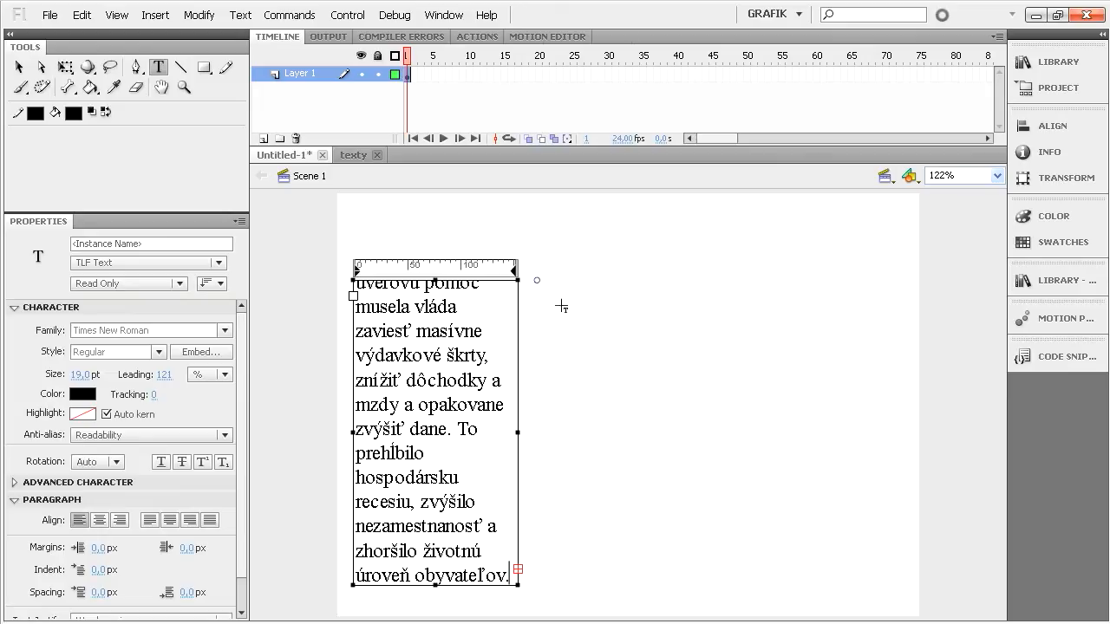
{"action": "left_click", "coordinate": [565, 304]}
Step: Draw two empty text frames beside the article column, about 153 × 295 px and 151 × 298 px
{"action": "left_click_drag", "start_coordinate": [537, 279], "coordinate": [699, 591]}
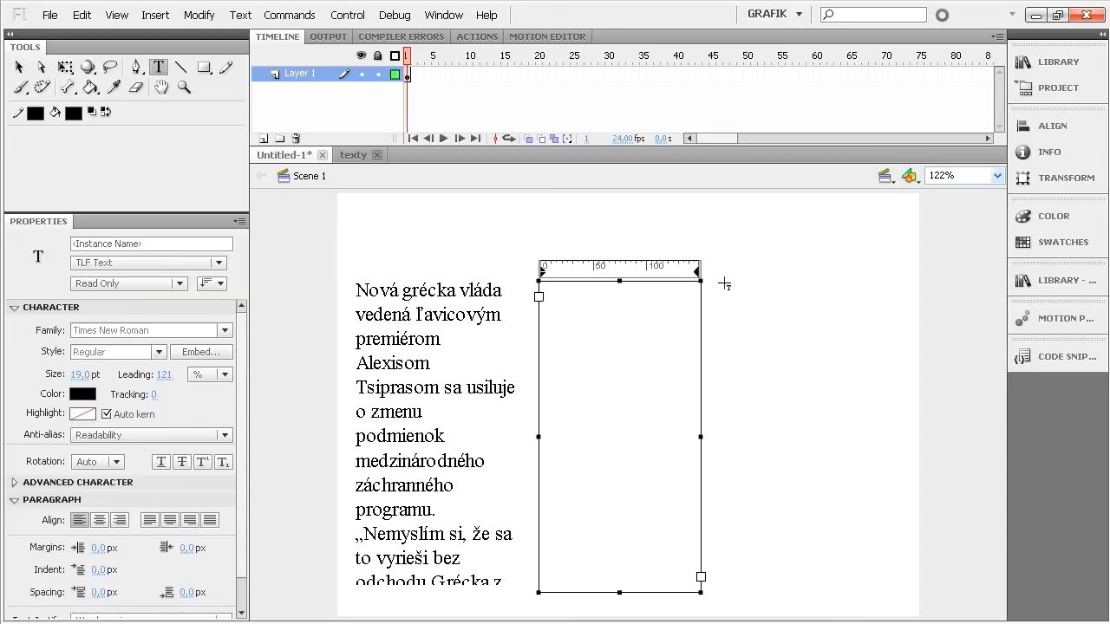
{"action": "key", "text": "Escape"}
{"action": "left_click_drag", "start_coordinate": [724, 283], "coordinate": [908, 521]}
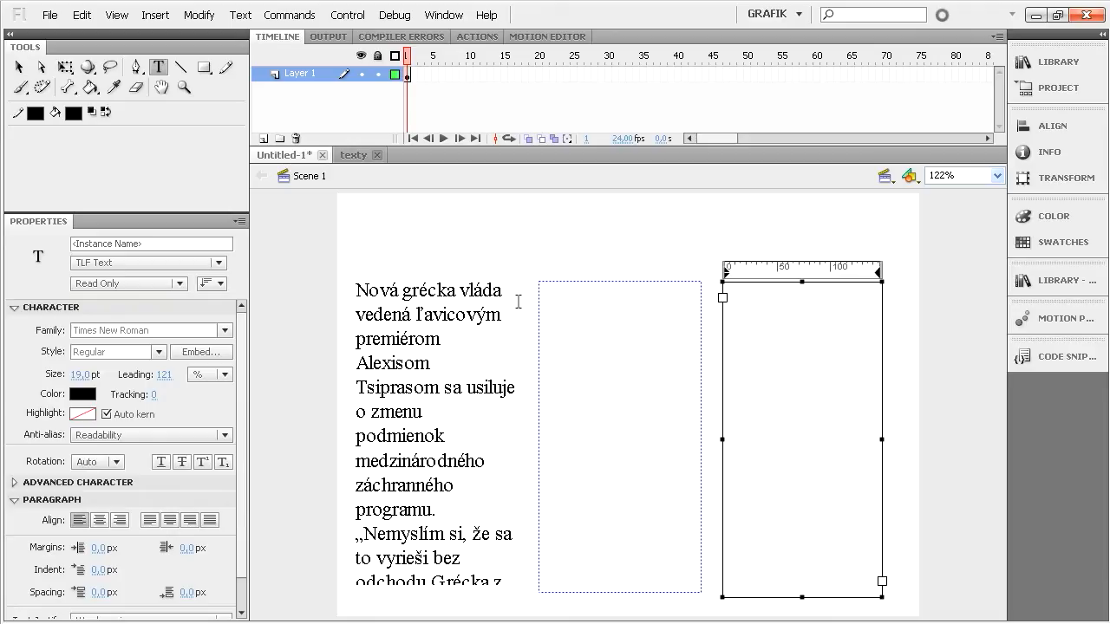
Step: Link the first column's overflow text into the second frame and the second frame's overflow into the third
{"action": "left_click", "coordinate": [21, 66]}
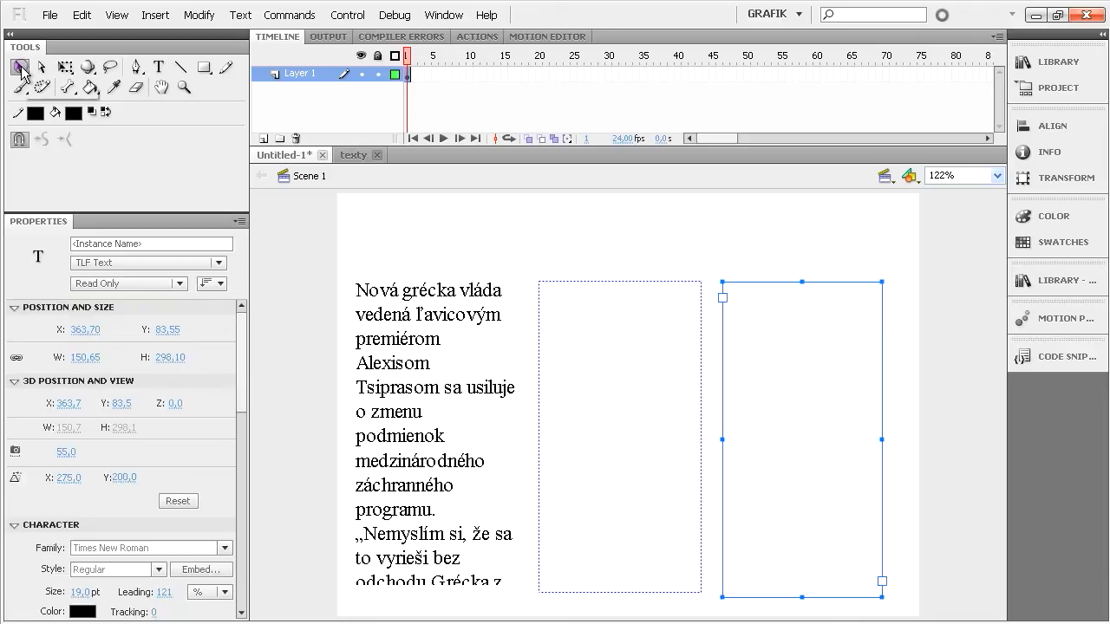
{"action": "left_click", "coordinate": [403, 345]}
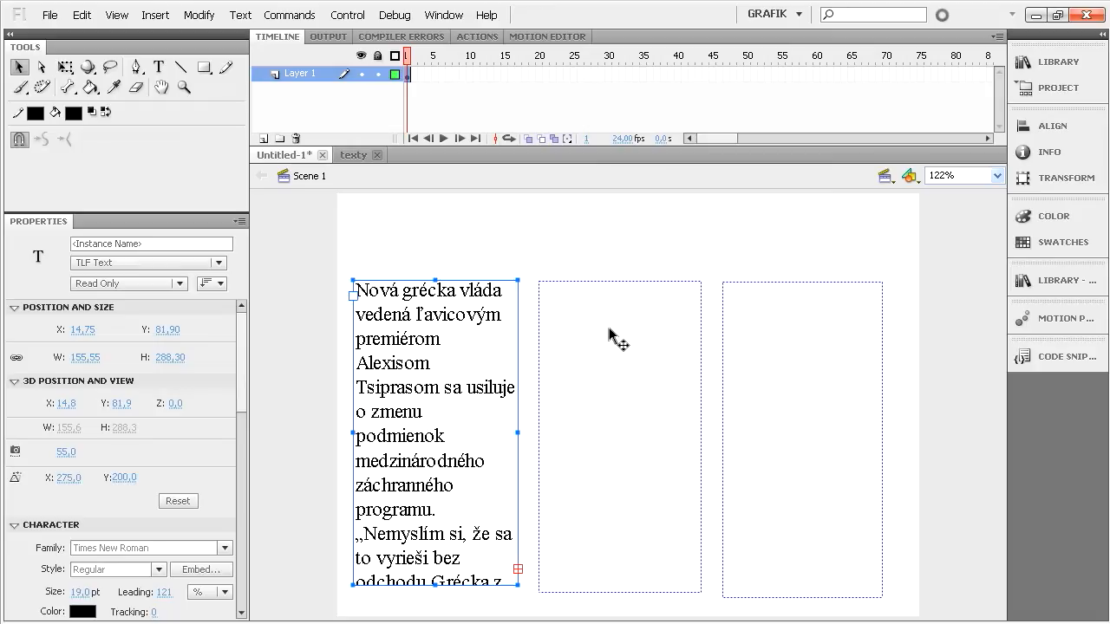
{"action": "left_click", "coordinate": [518, 570]}
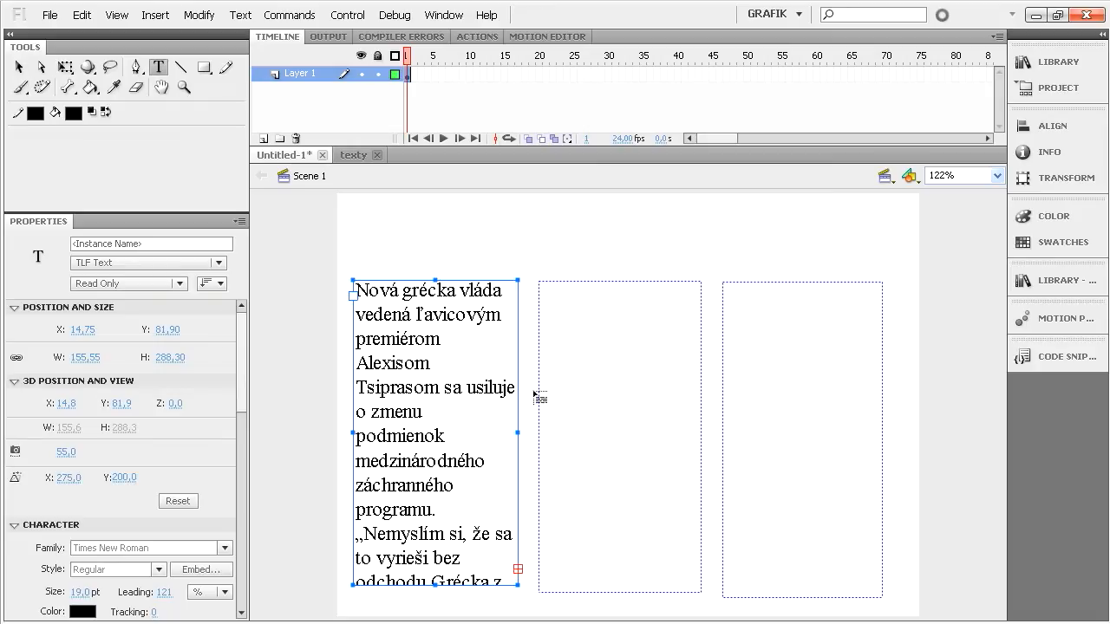
{"action": "left_click", "coordinate": [544, 292]}
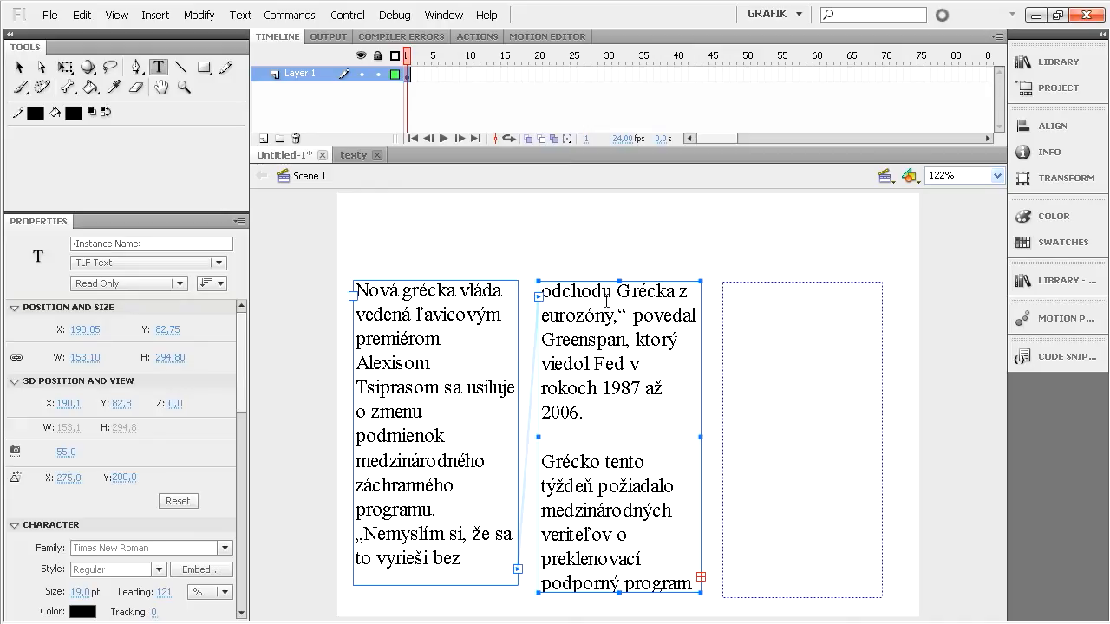
{"action": "left_click", "coordinate": [701, 577]}
{"action": "left_click", "coordinate": [729, 293]}
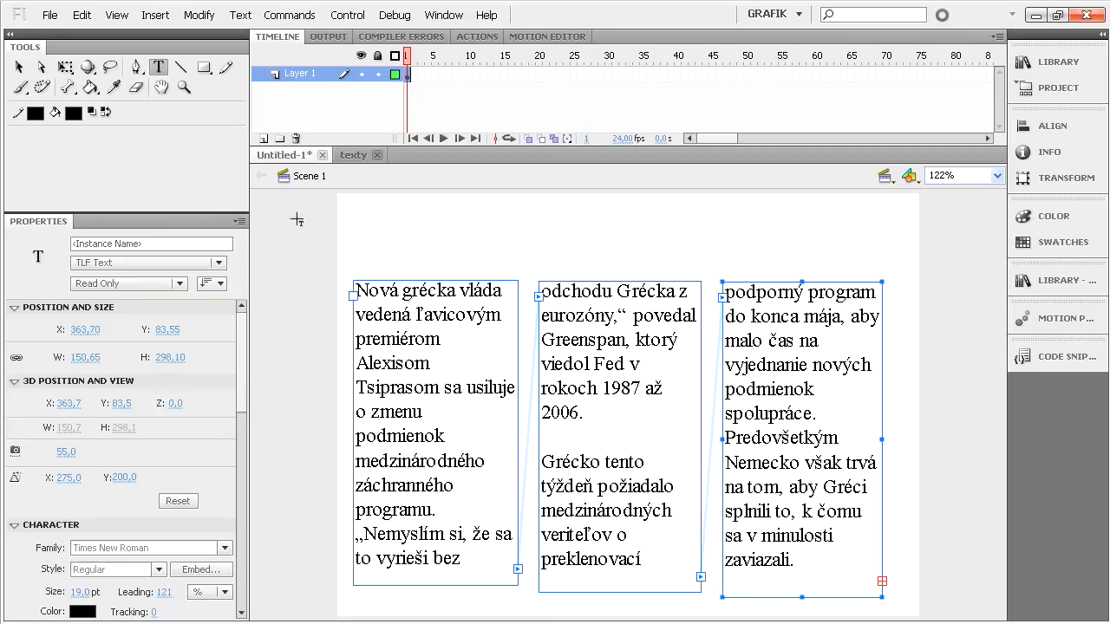
Step: Delete the second column's text from the closing quotation mark after "eurozóny," through "2006." and insert a period in its place
{"action": "left_click", "coordinate": [18, 68]}
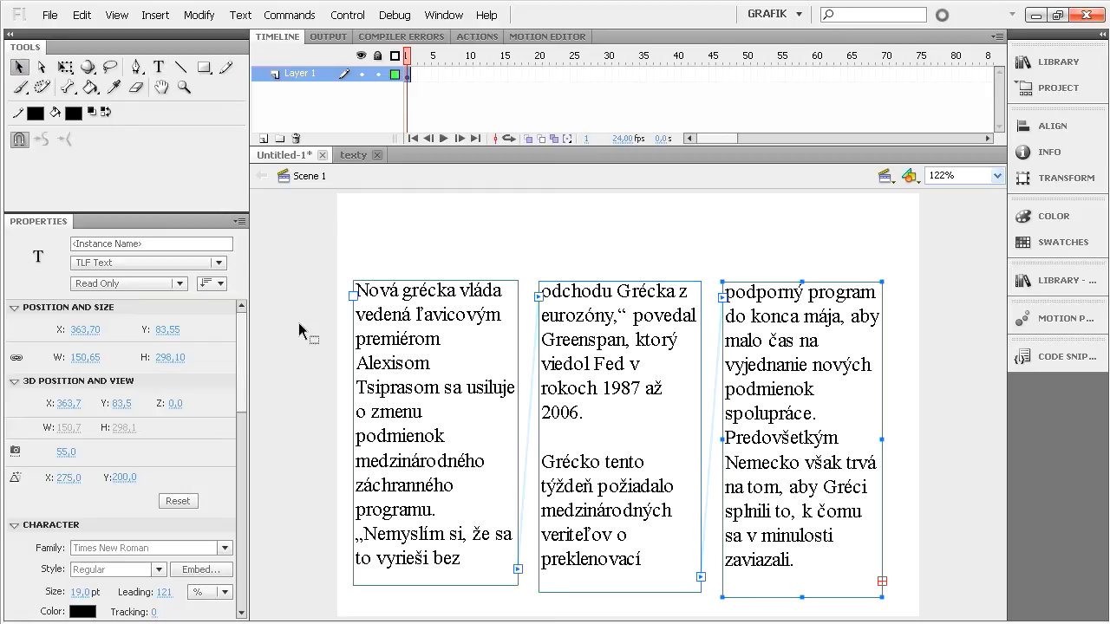
{"action": "double_click", "coordinate": [591, 416]}
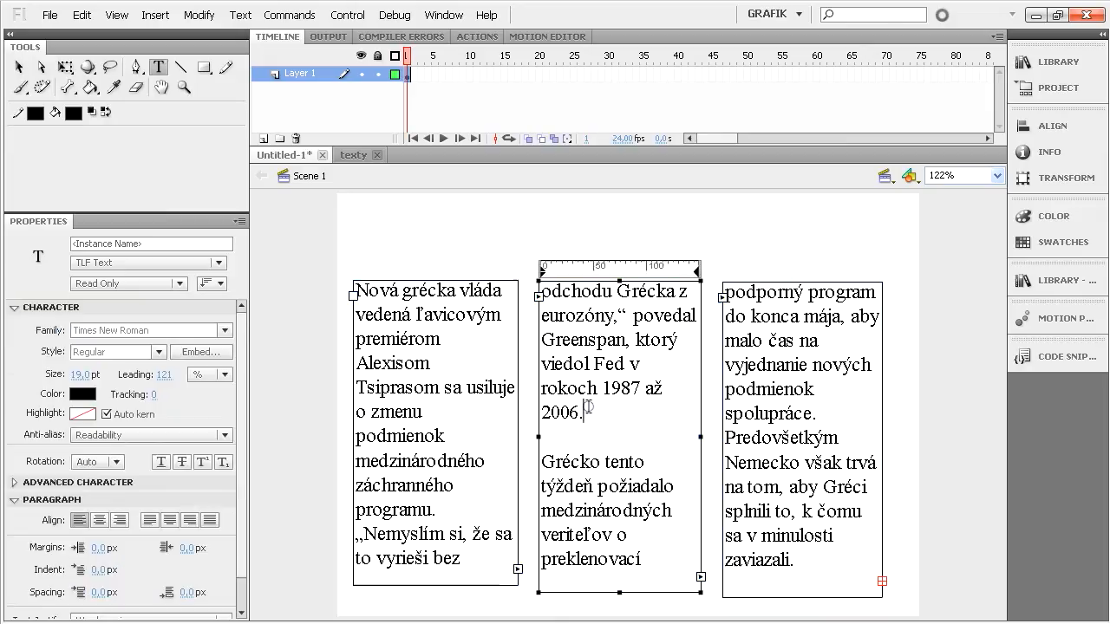
{"action": "left_click_drag", "start_coordinate": [586, 413], "coordinate": [538, 333]}
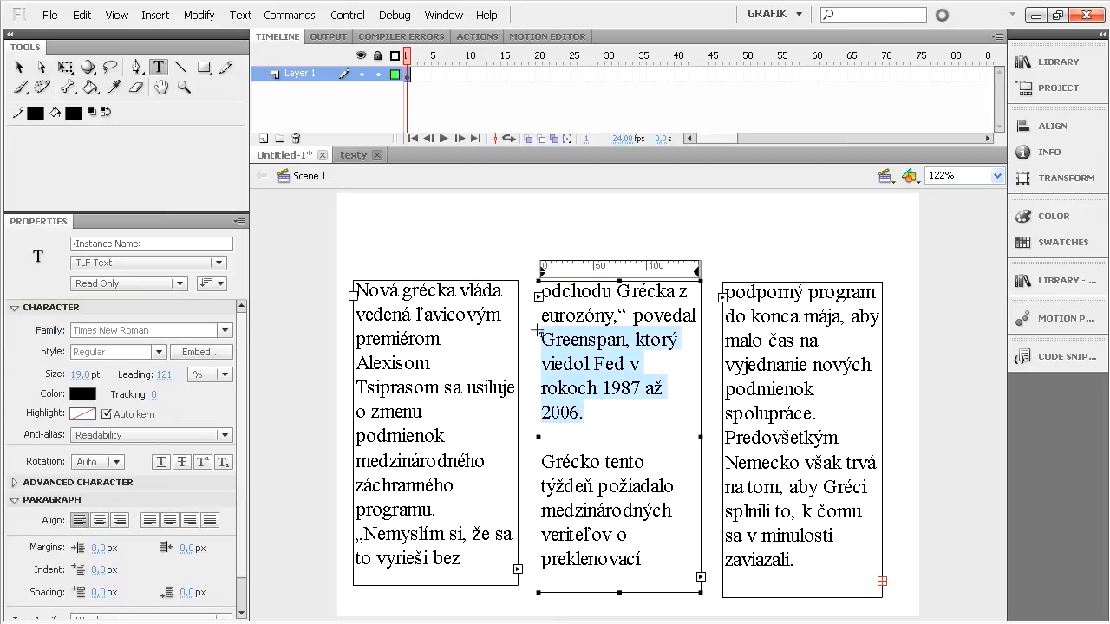
{"action": "key", "text": "BackSpace"}
{"action": "key", "text": "BackSpace"}
{"action": "key", "text": "BackSpace"}
{"action": "key", "text": "BackSpace"}
{"action": "key", "text": "BackSpace"}
{"action": "key", "text": "BackSpace"}
{"action": "key", "text": "BackSpace"}
{"action": "key", "text": "BackSpace"}
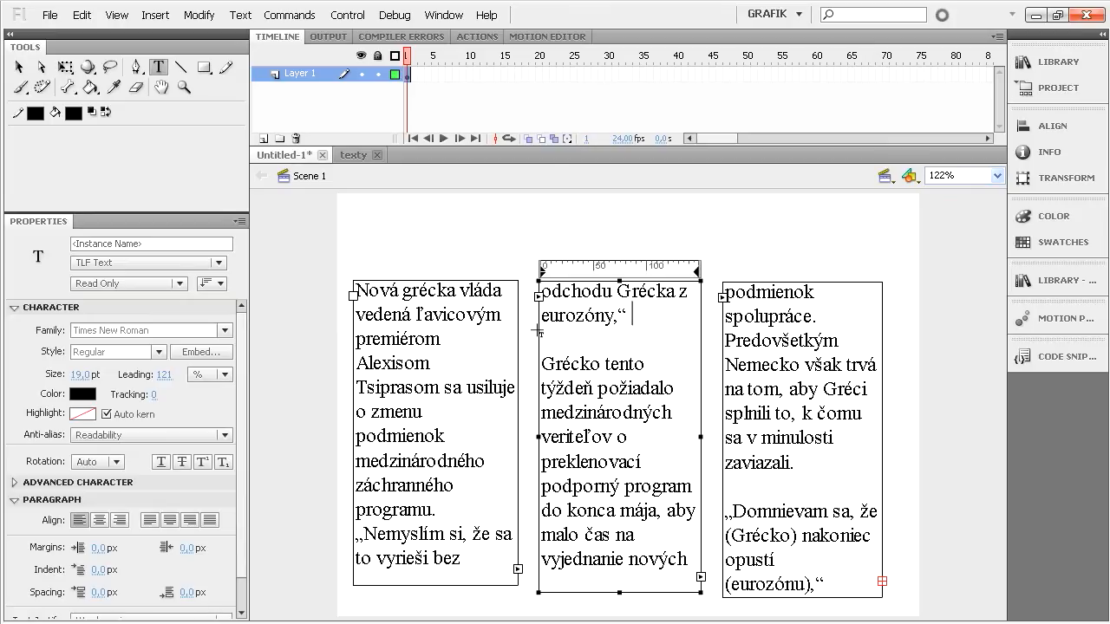
{"action": "key", "text": "BackSpace"}
{"action": "key", "text": "BackSpace"}
{"action": "type", "text": "."}
Step: Select the first column's text frame and collapse its Position and Size and 3D Position and View properties
{"action": "left_click", "coordinate": [450, 326]}
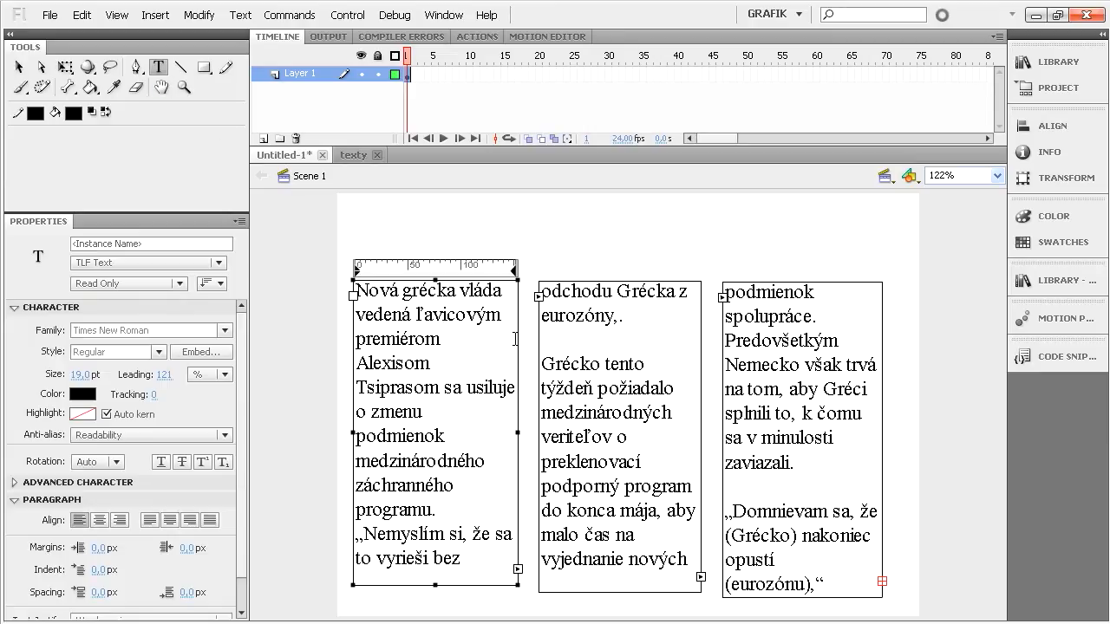
{"action": "left_click", "coordinate": [20, 68]}
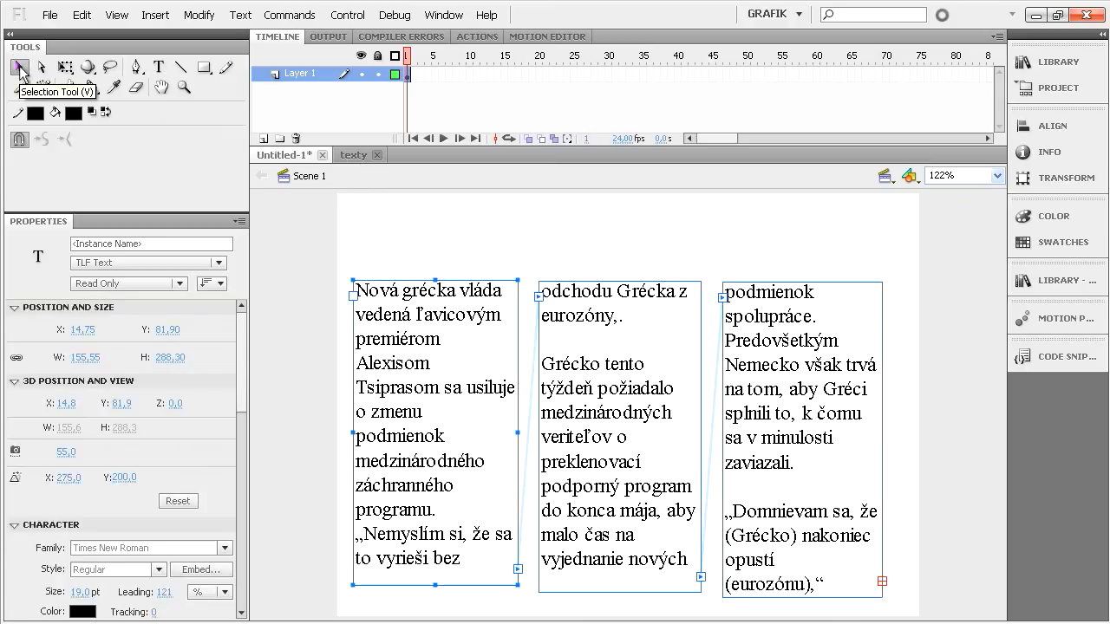
{"action": "scroll", "coordinate": [247, 379], "scroll_direction": "down", "scroll_amount": 1}
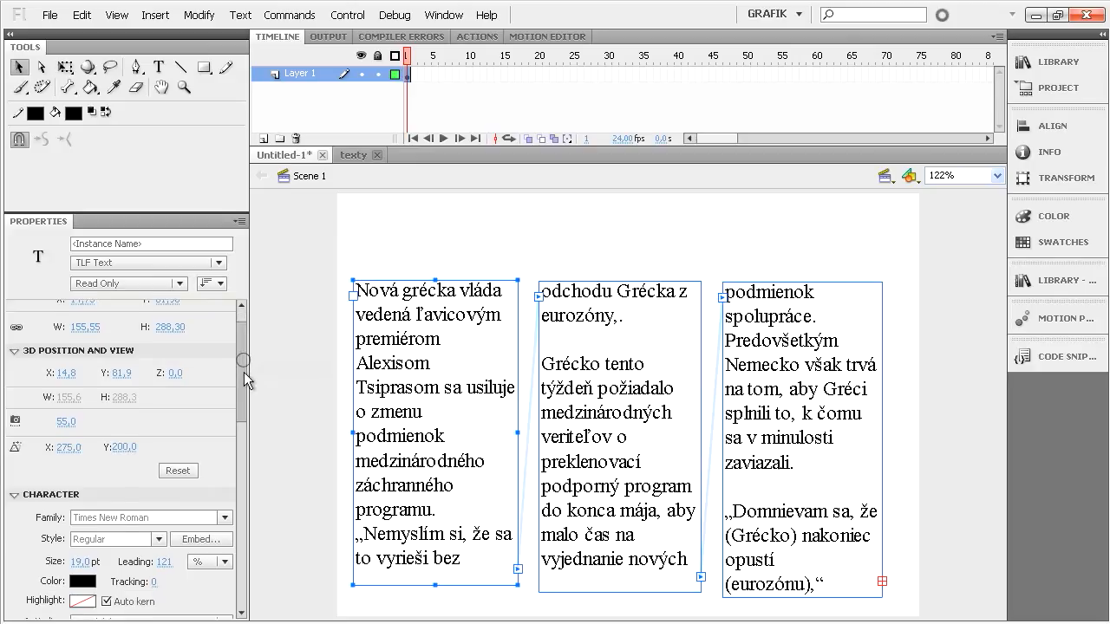
{"action": "scroll", "coordinate": [245, 368], "scroll_direction": "up", "scroll_amount": 1}
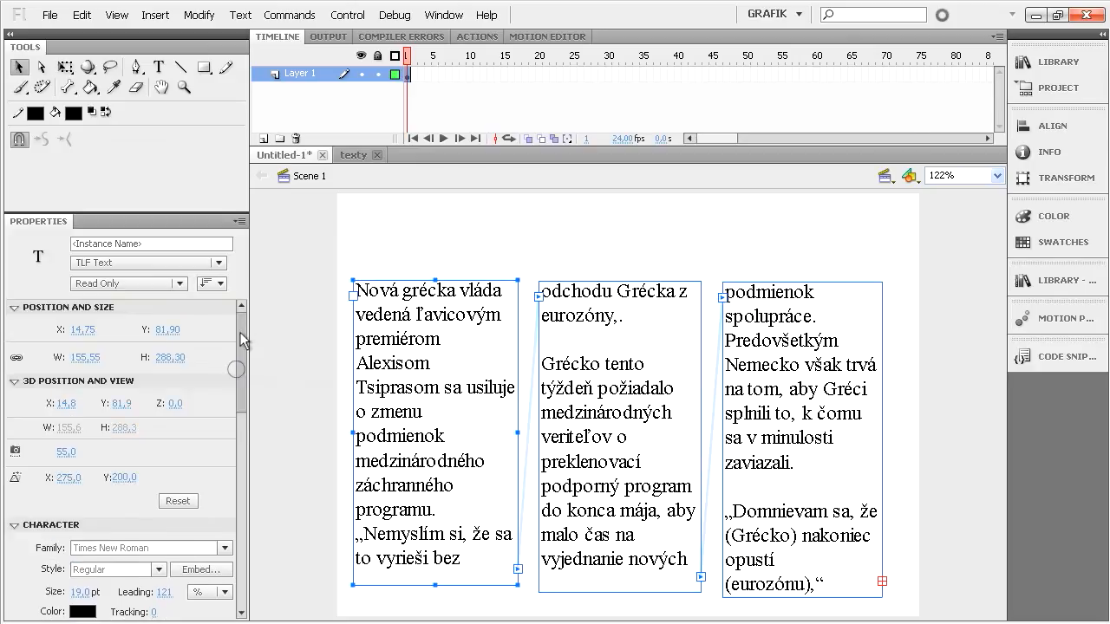
{"action": "left_click", "coordinate": [15, 307]}
{"action": "left_click", "coordinate": [16, 327]}
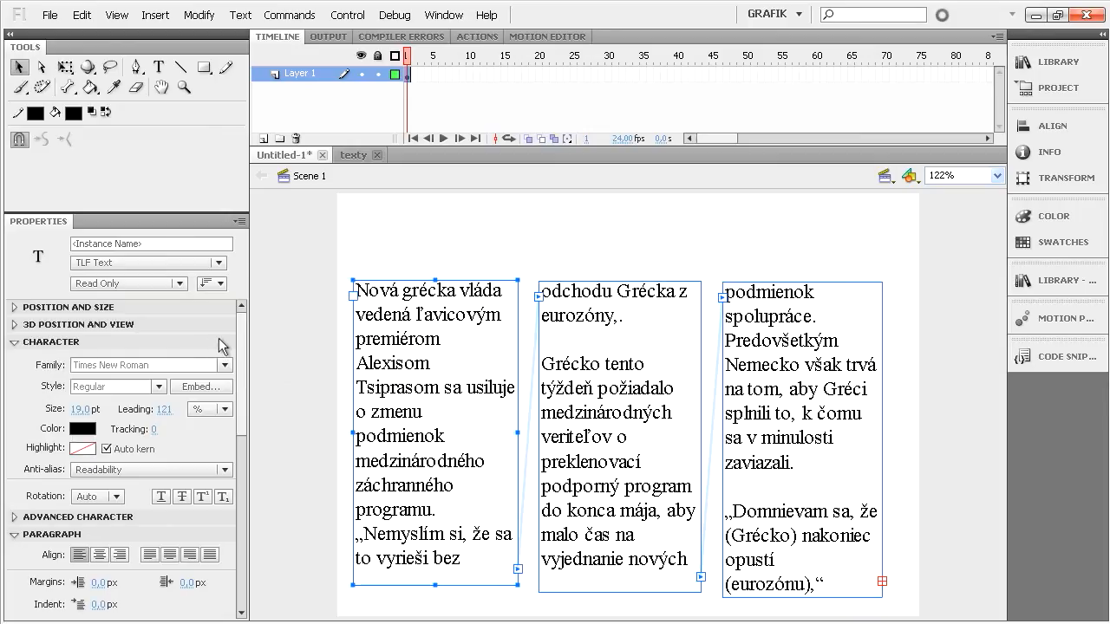
{"action": "left_click", "coordinate": [225, 367]}
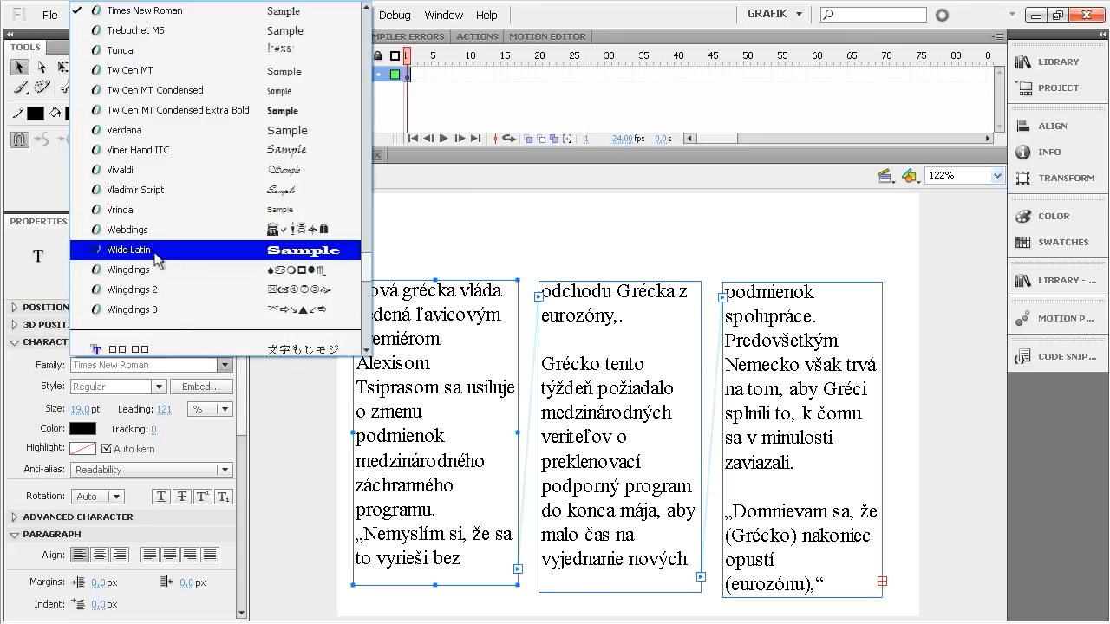
{"action": "left_click", "coordinate": [240, 411]}
{"action": "left_click", "coordinate": [158, 387]}
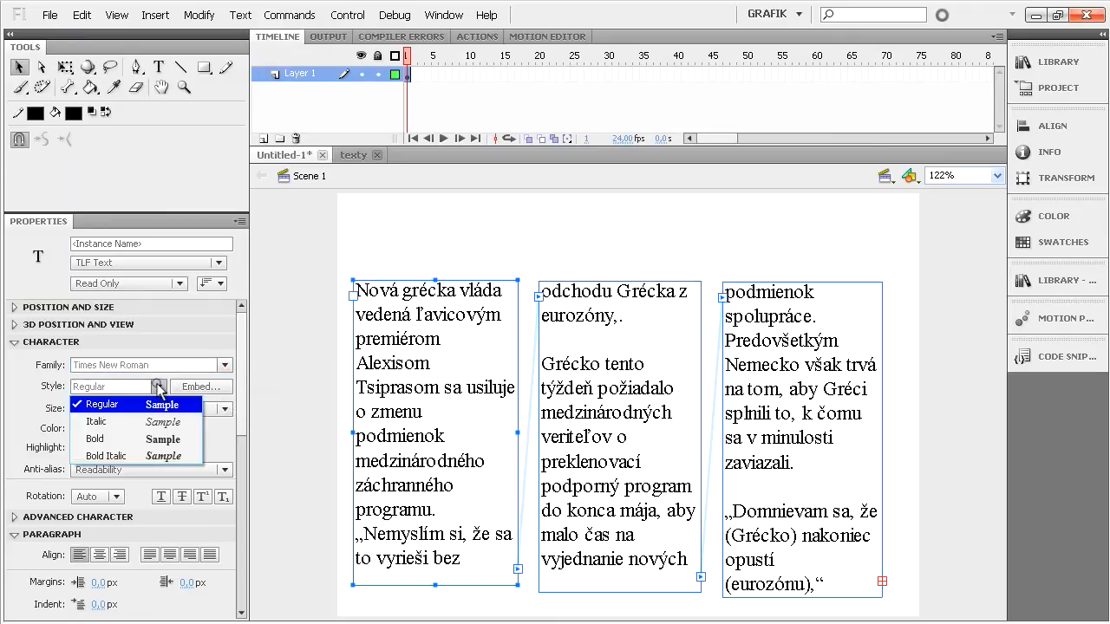
{"action": "left_click", "coordinate": [244, 373]}
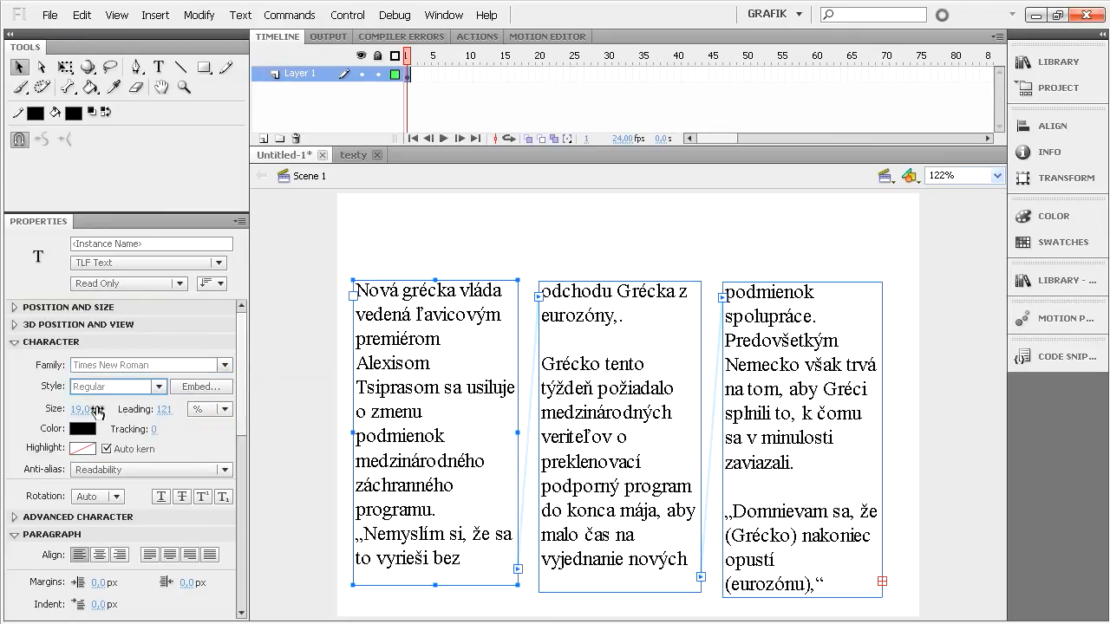
Step: Format the first column's text with a smaller font size, 89% leading and a magenta colour
{"action": "left_click_drag", "start_coordinate": [85, 409], "coordinate": [85, 411]}
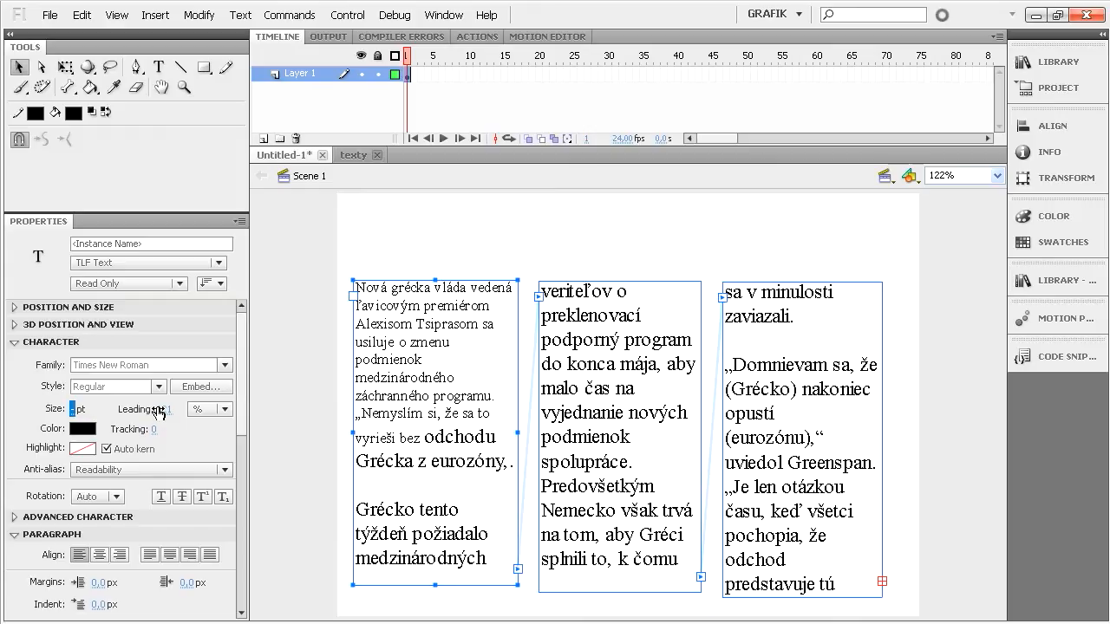
{"action": "left_click_drag", "start_coordinate": [163, 410], "coordinate": [140, 410]}
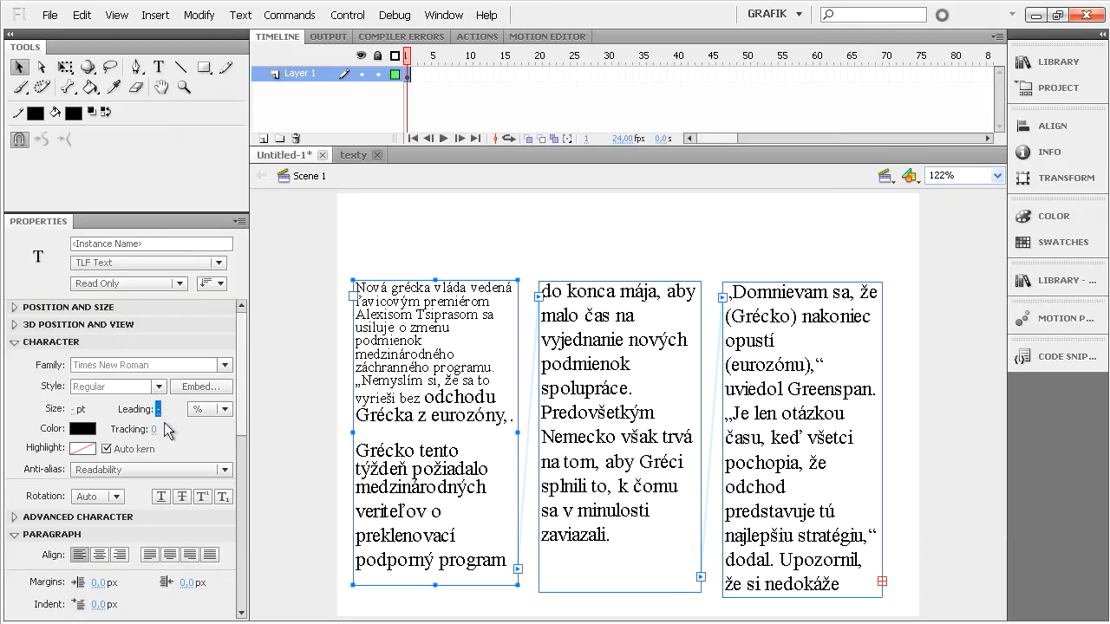
{"action": "left_click", "coordinate": [85, 429]}
{"action": "left_click", "coordinate": [125, 350]}
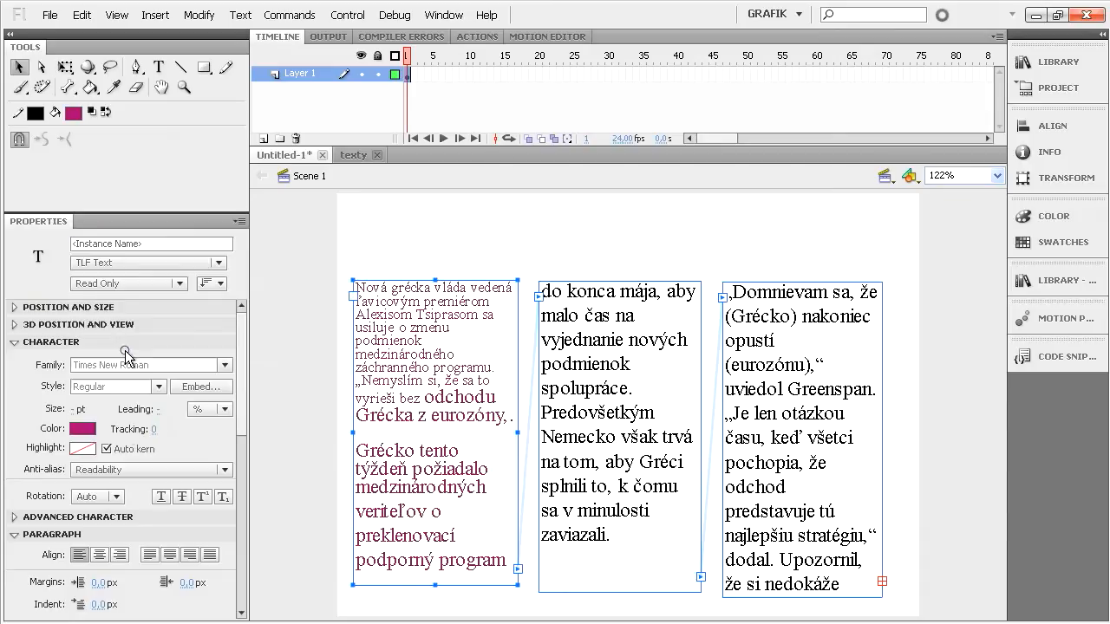
Step: Rotate the first column's characters by 270° and return the rotation of the selected frame's text to Auto
{"action": "scroll", "coordinate": [242, 408], "scroll_direction": "down", "scroll_amount": 2}
{"action": "scroll", "coordinate": [242, 408], "scroll_direction": "down", "scroll_amount": 3}
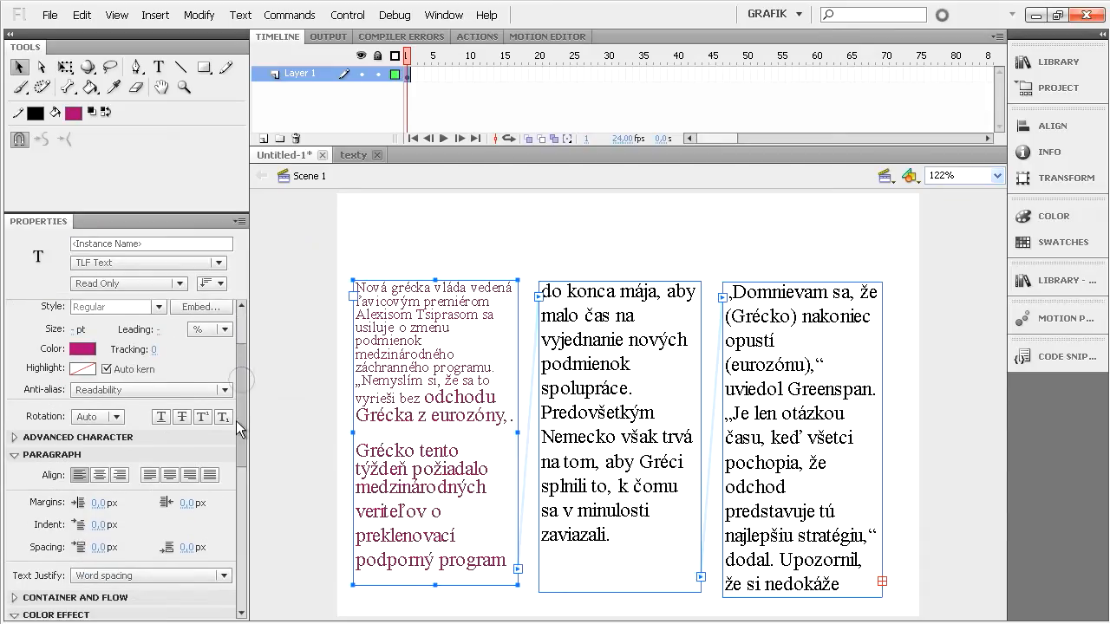
{"action": "left_click", "coordinate": [114, 392]}
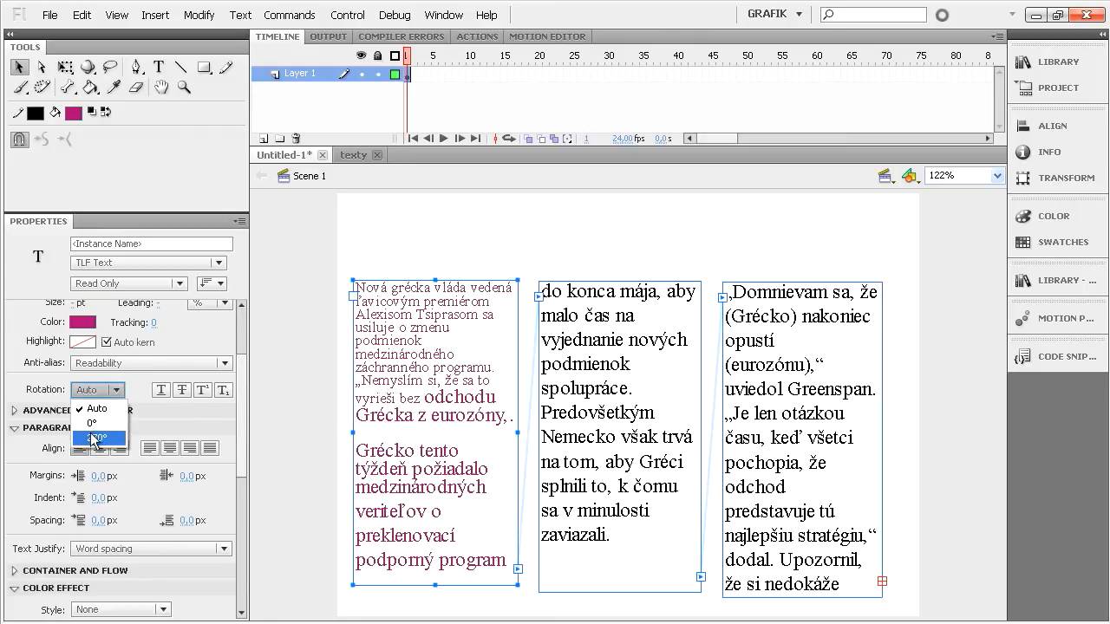
{"action": "left_click", "coordinate": [94, 437]}
{"action": "left_click", "coordinate": [114, 390]}
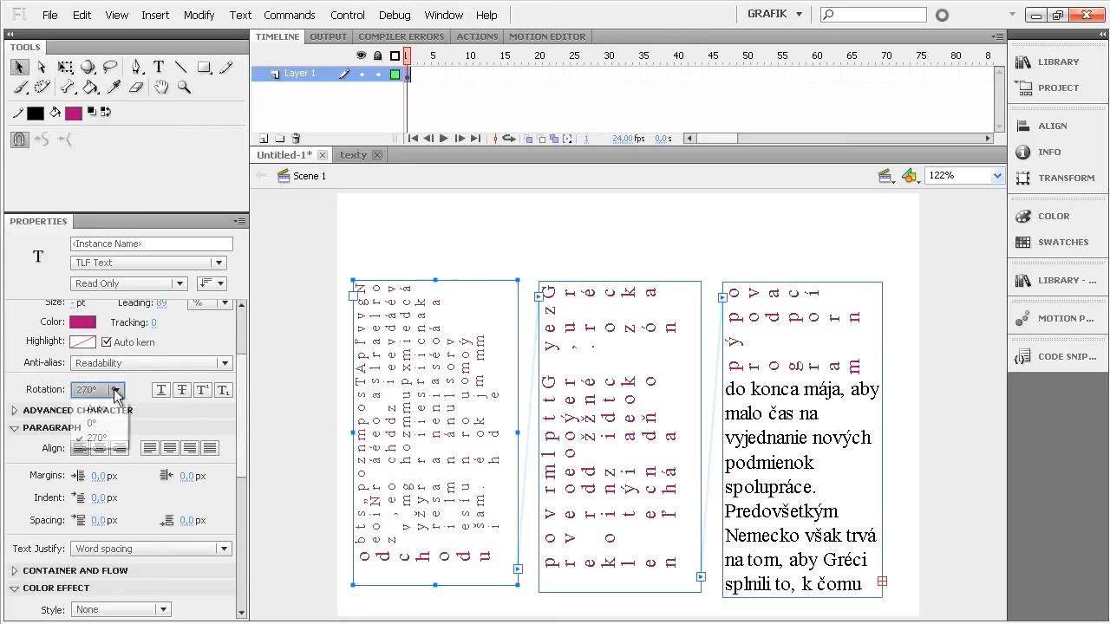
{"action": "left_click", "coordinate": [107, 408]}
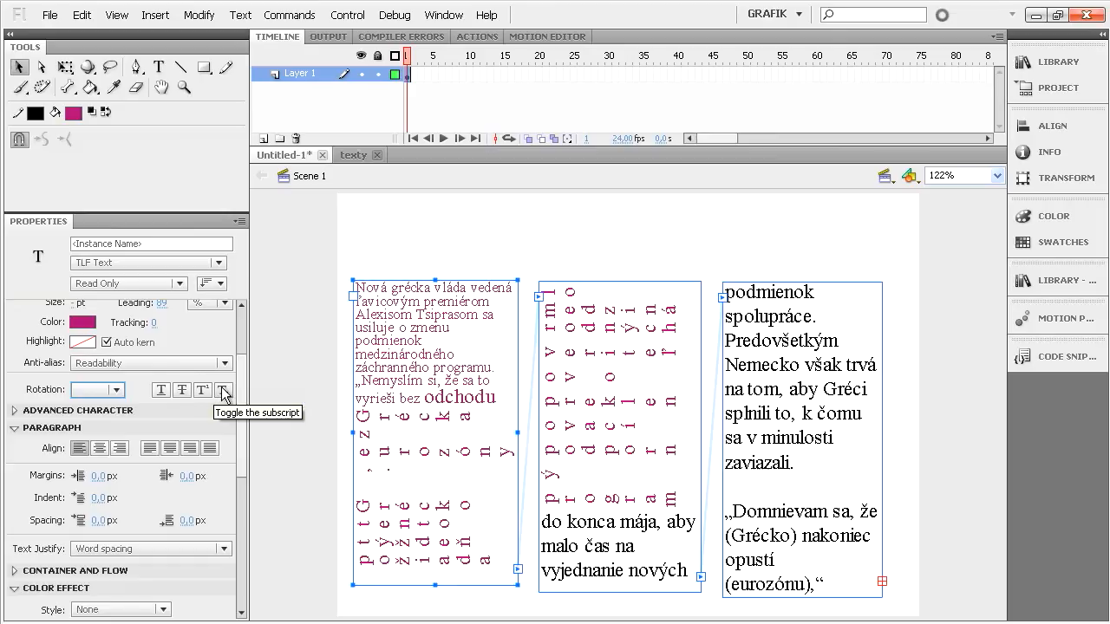
Step: Examine the Advanced Character properties of the first column's text frame, including the link setting, and collapse them
{"action": "left_click", "coordinate": [14, 411]}
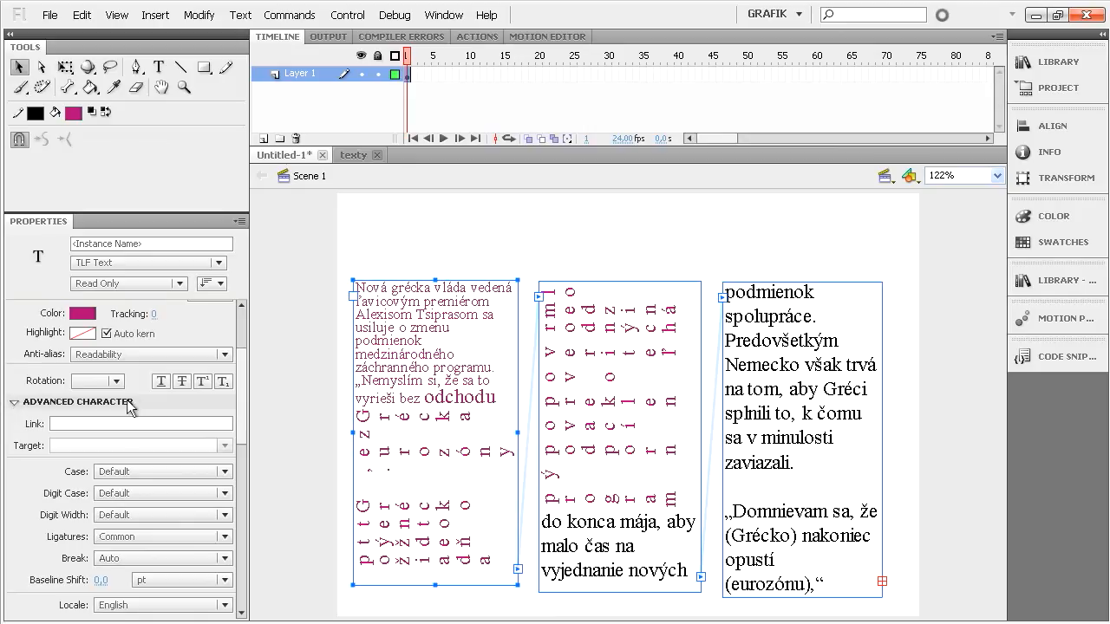
{"action": "scroll", "coordinate": [240, 389], "scroll_direction": "down", "scroll_amount": 3}
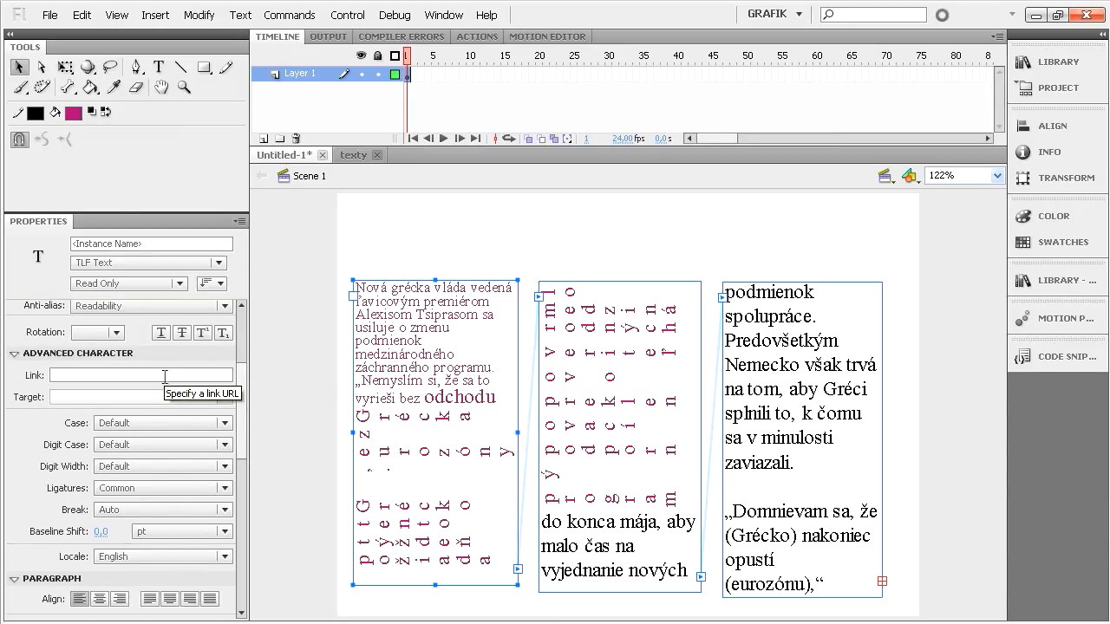
{"action": "left_click", "coordinate": [14, 357]}
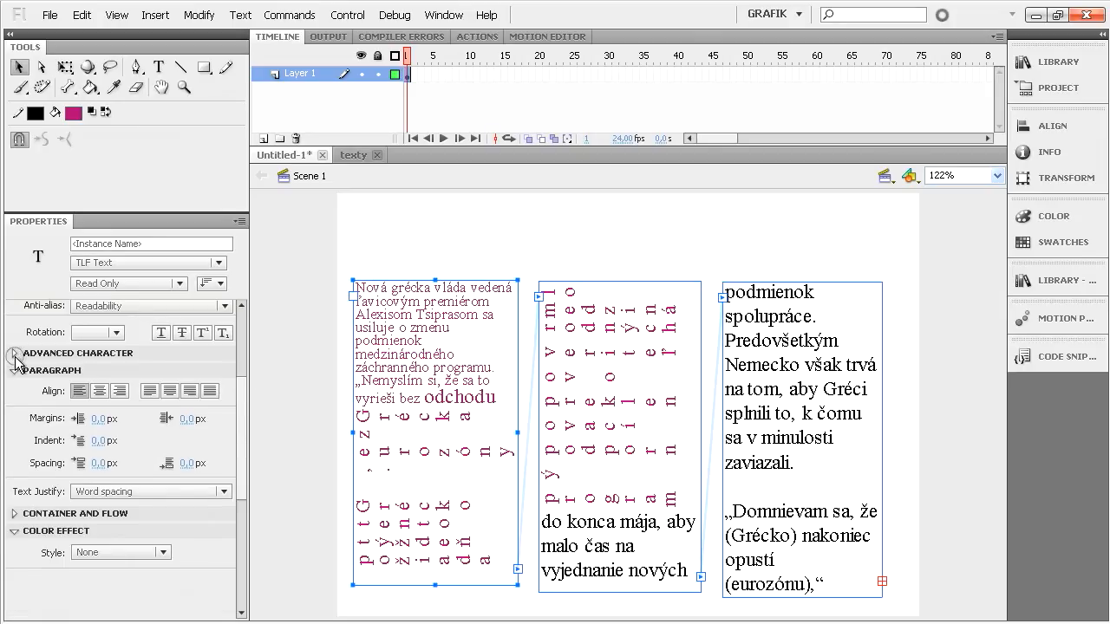
Step: Try center, end and fully justified alignment on the first column's text, finishing with justification that aligns the last line to start
{"action": "left_click", "coordinate": [97, 391]}
{"action": "left_click", "coordinate": [119, 391]}
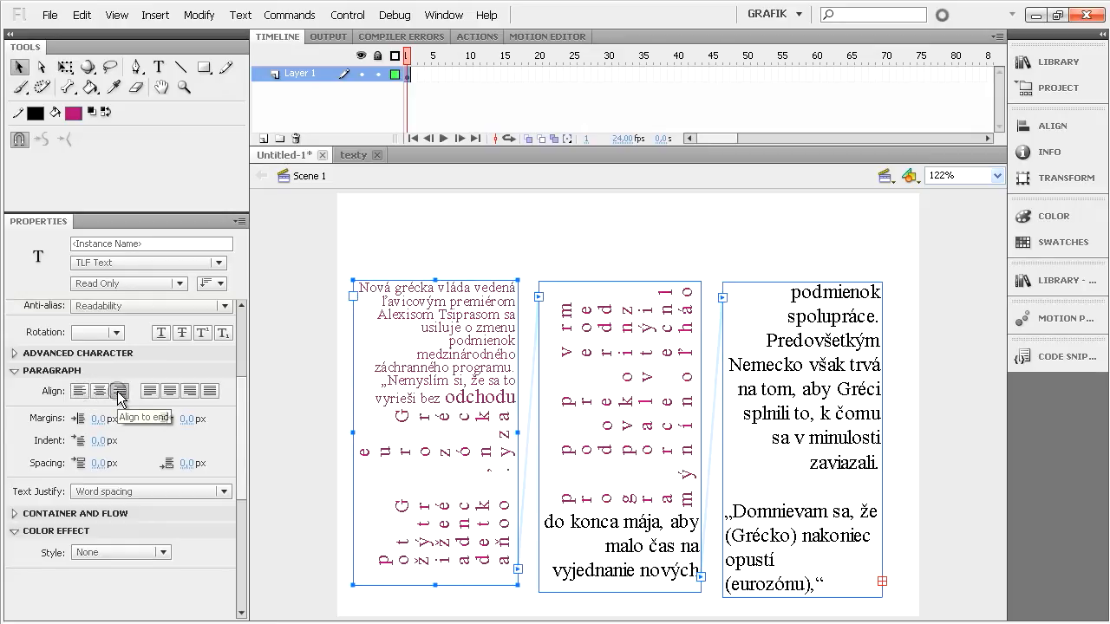
{"action": "left_click", "coordinate": [149, 391]}
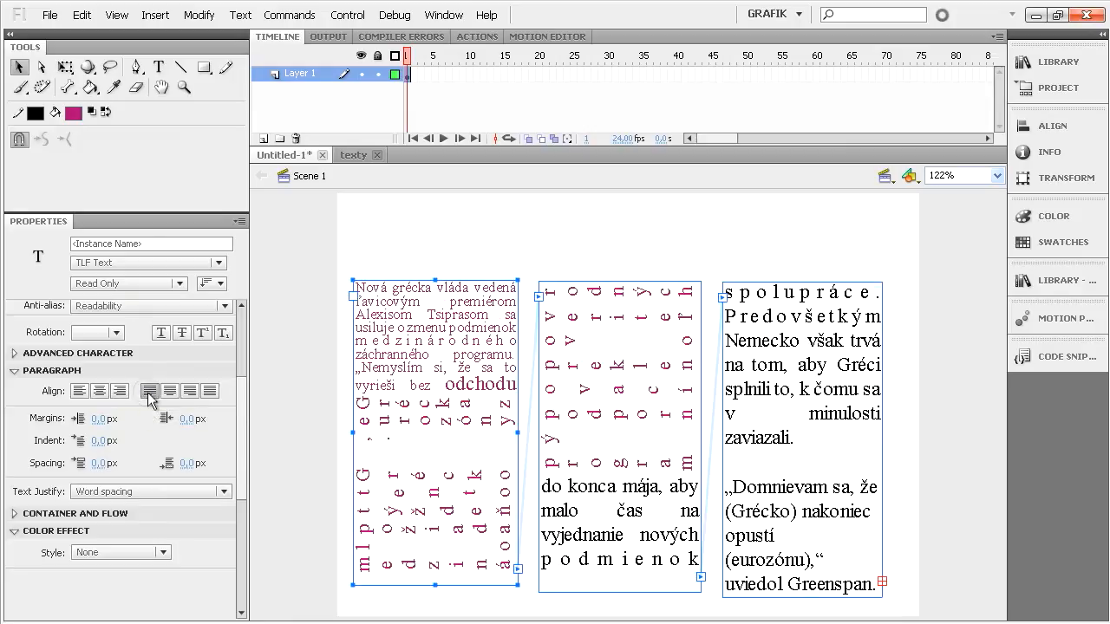
{"action": "left_click", "coordinate": [210, 391]}
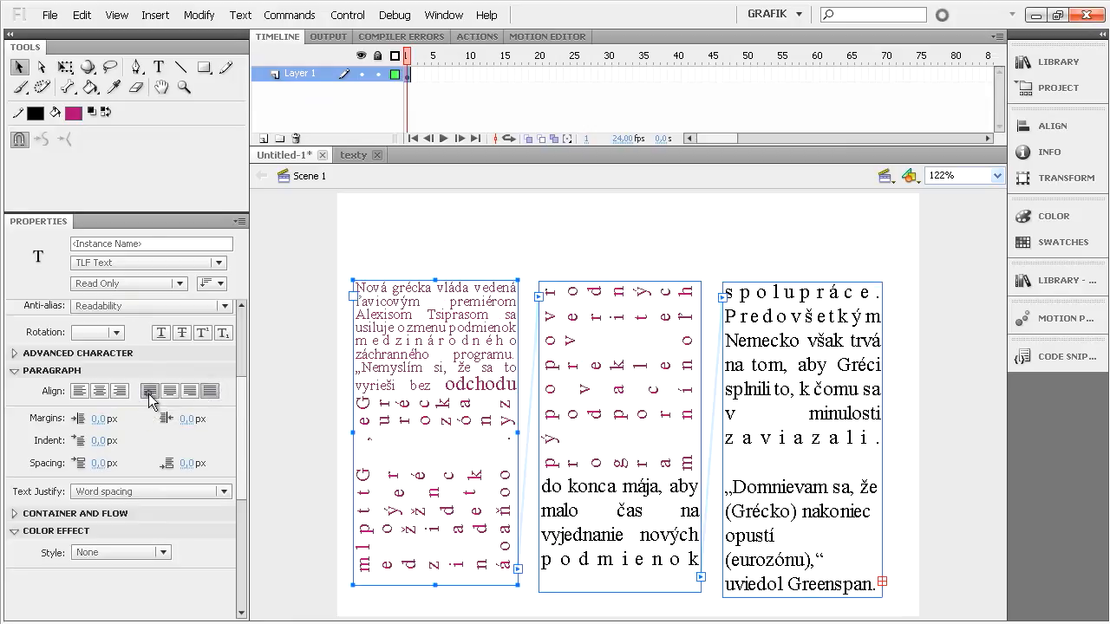
{"action": "left_click", "coordinate": [149, 391]}
Step: Set the paragraph's start margin to 1,8 px, indent to 1,6 px, and spacing to 3,5 px before and 2,3 px after, keeping Word spacing justification
{"action": "left_click_drag", "start_coordinate": [110, 418], "coordinate": [117, 423]}
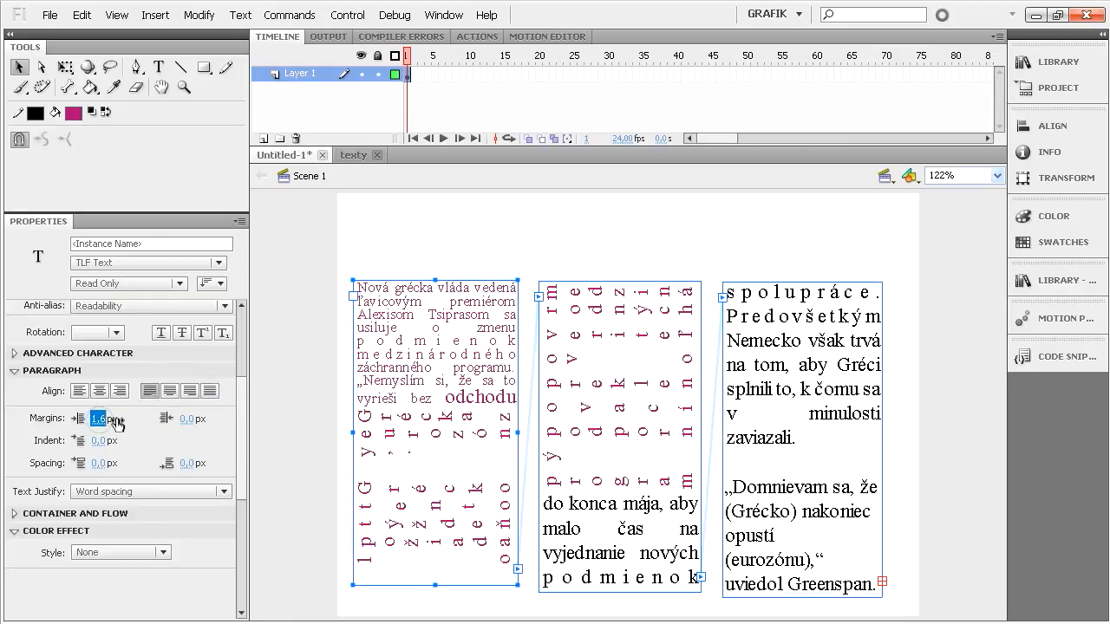
{"action": "left_click", "coordinate": [185, 419]}
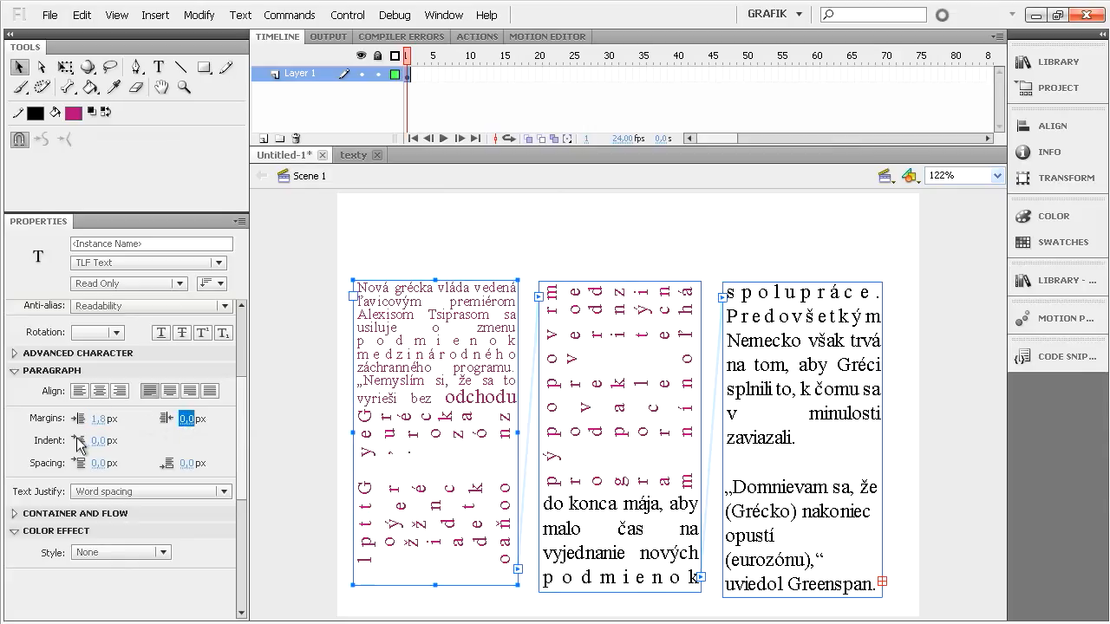
{"action": "left_click_drag", "start_coordinate": [98, 440], "coordinate": [219, 474]}
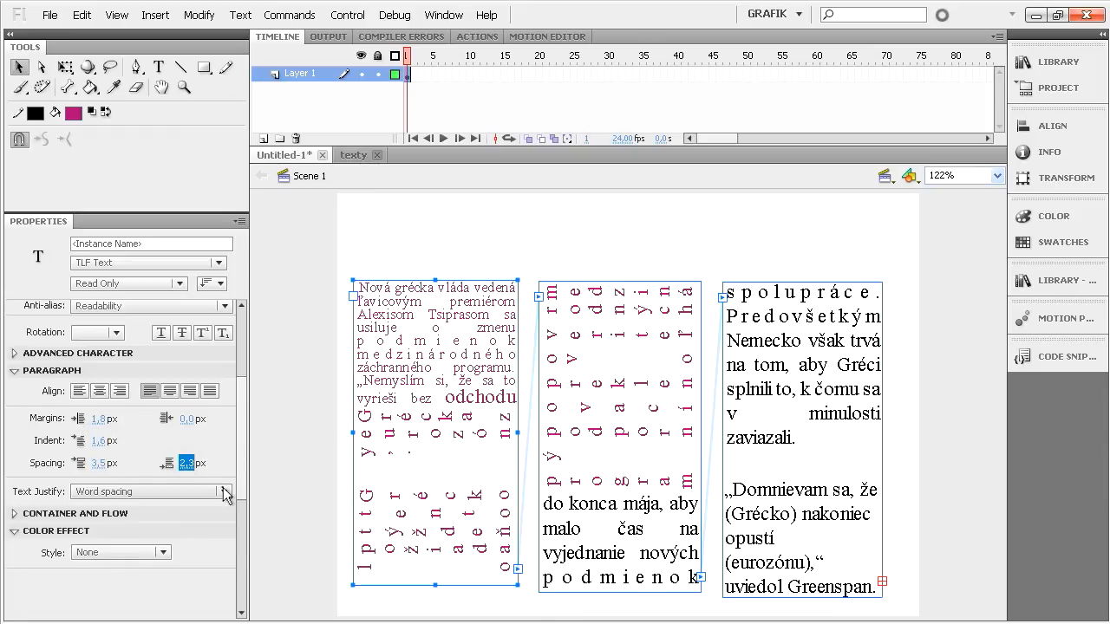
{"action": "left_click", "coordinate": [223, 490]}
{"action": "left_click", "coordinate": [228, 471]}
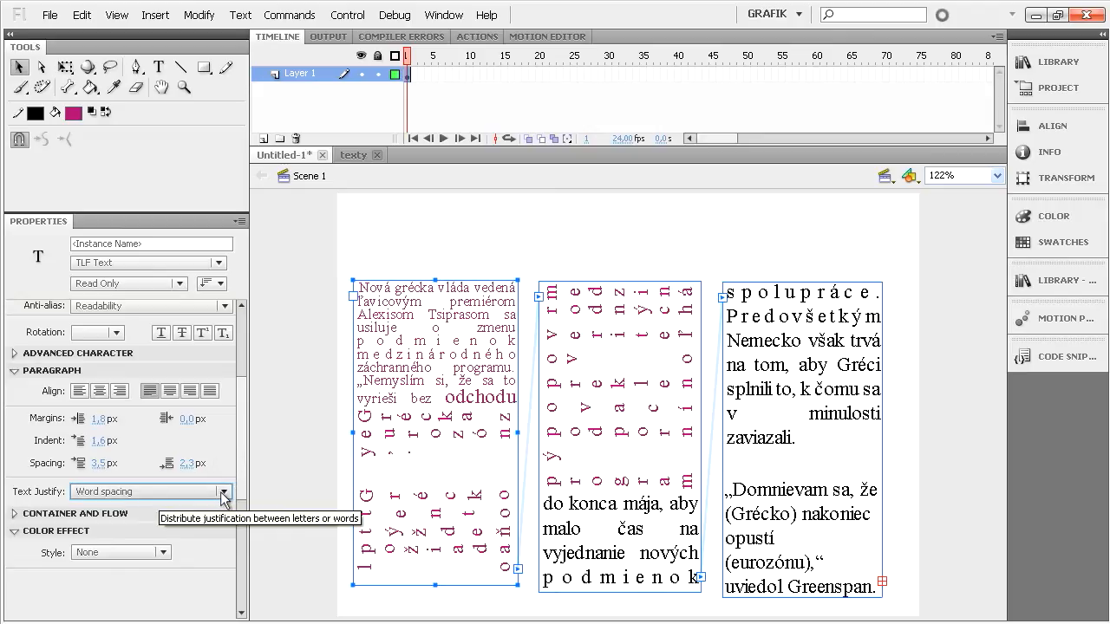
Step: Collapse the Paragraph, Color Effect and Display properties and examine the filters available for the text frame
{"action": "scroll", "coordinate": [230, 489], "scroll_direction": "down", "scroll_amount": 3}
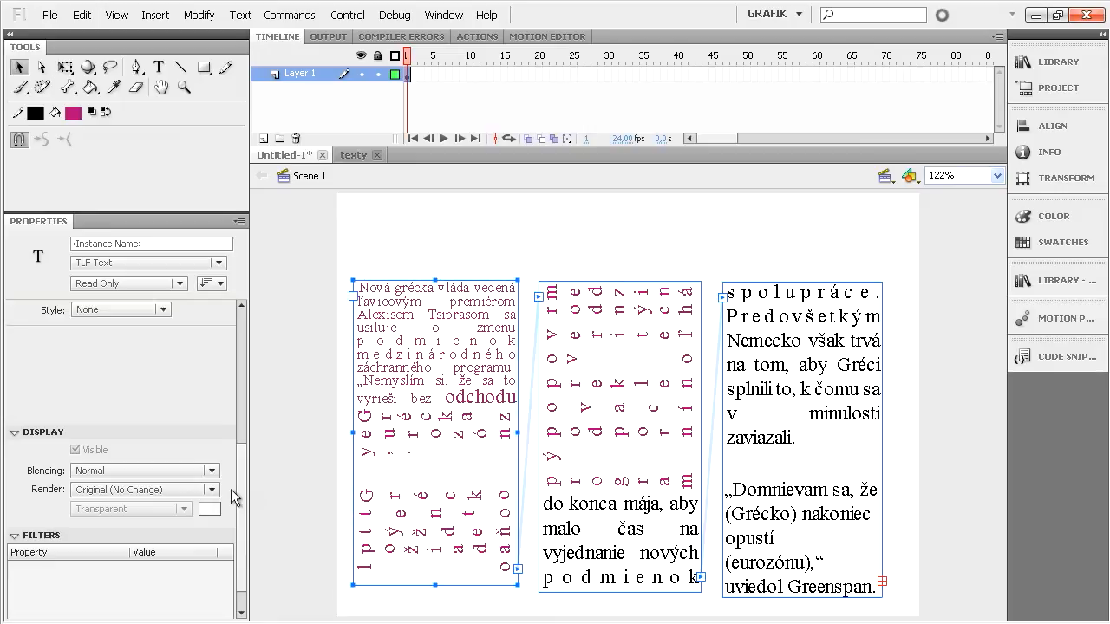
{"action": "left_click", "coordinate": [15, 432]}
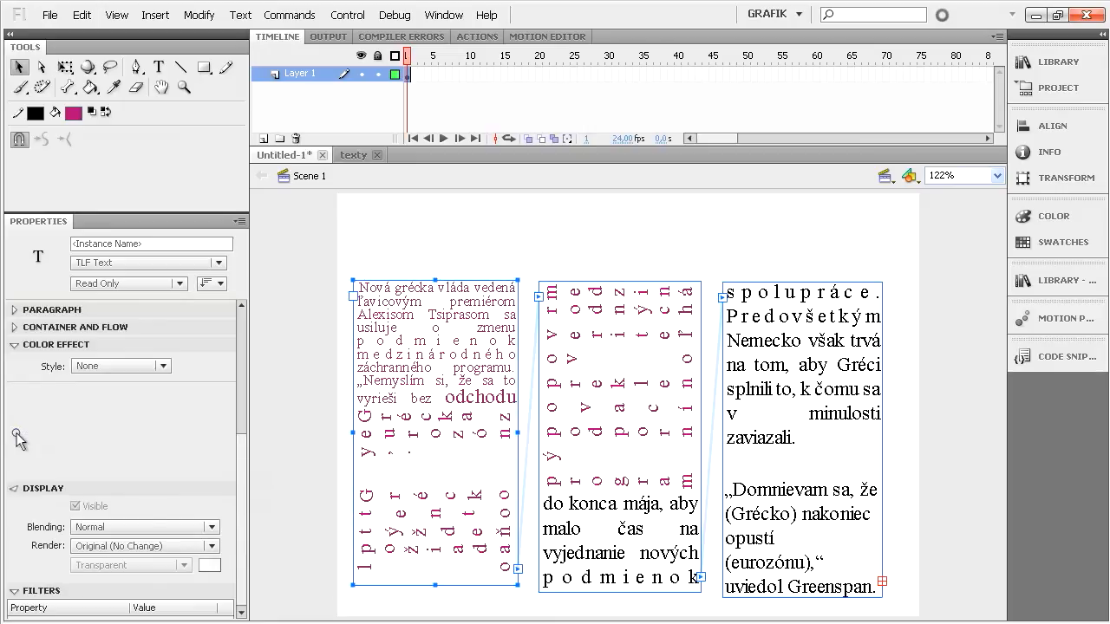
{"action": "left_click", "coordinate": [14, 345]}
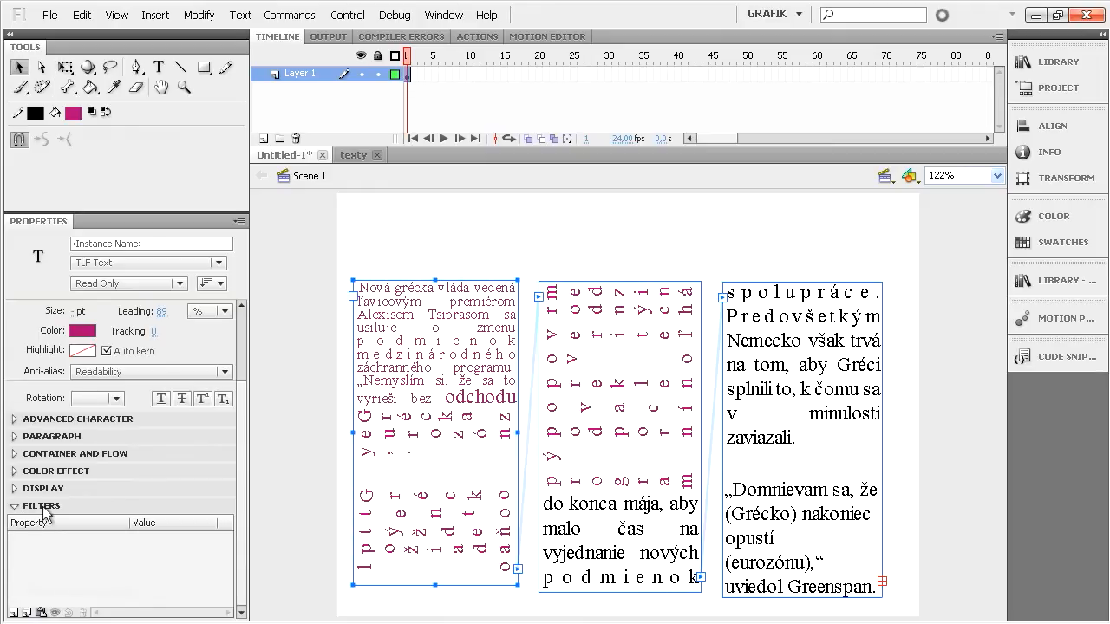
{"action": "left_click", "coordinate": [17, 613]}
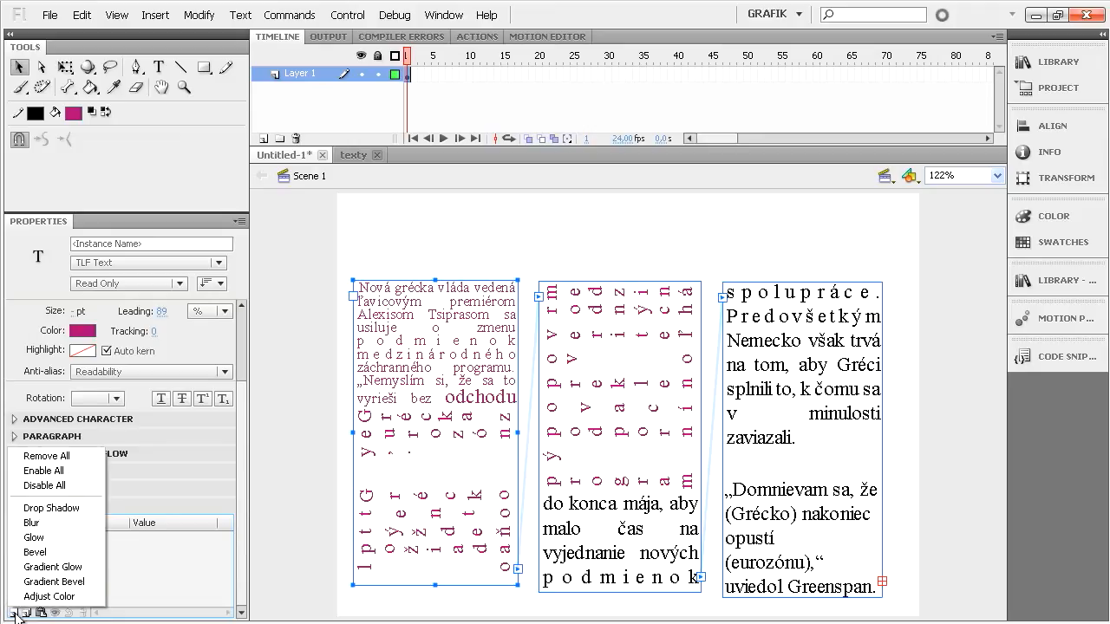
{"action": "left_click", "coordinate": [158, 539]}
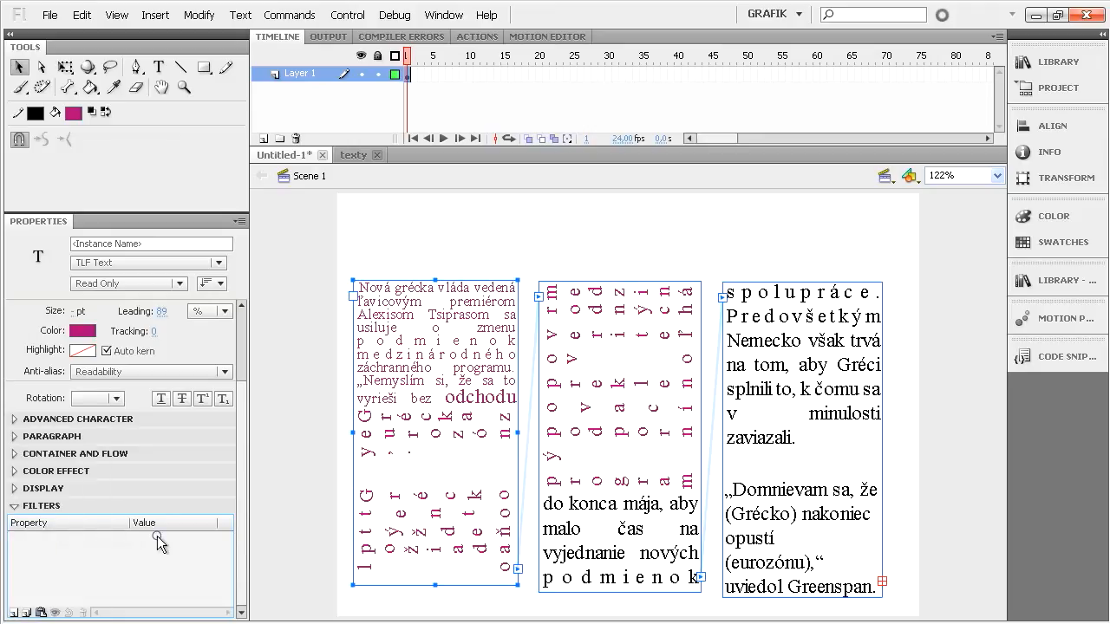
Step: Configure the Text tool for Classic Text of type Static Text, keeping the text orientation Horizontal
{"action": "left_click", "coordinate": [184, 246]}
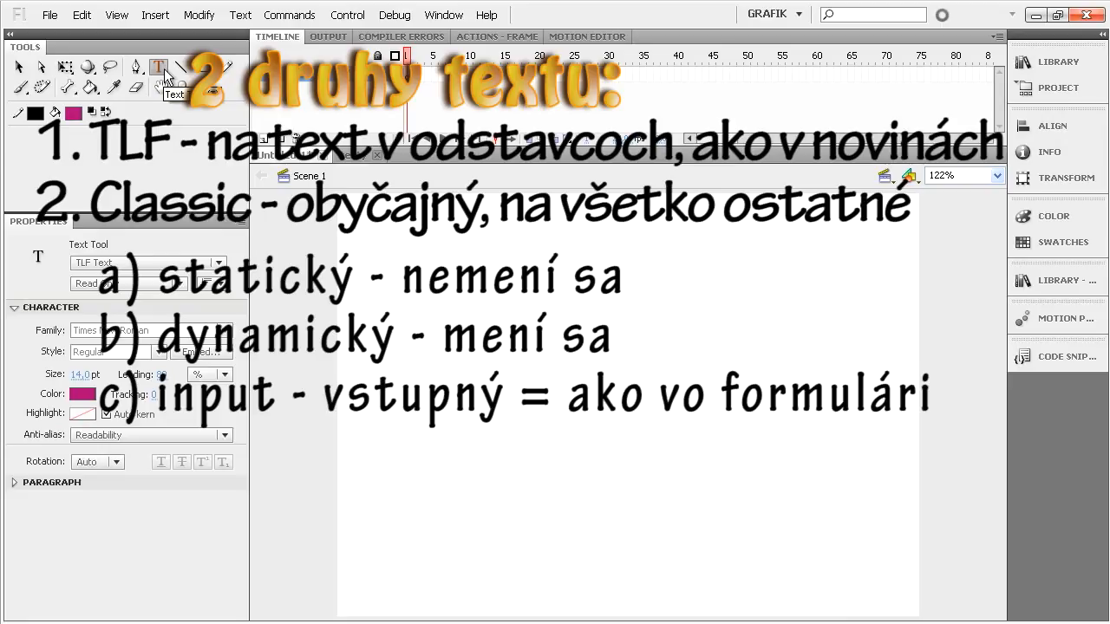
{"action": "left_click", "coordinate": [218, 262]}
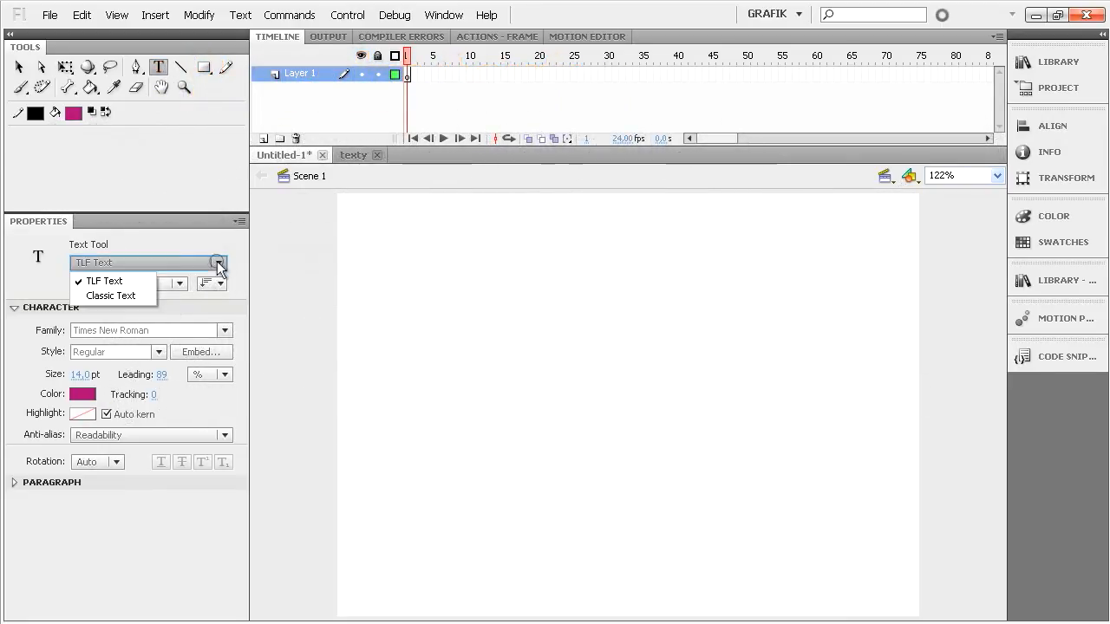
{"action": "left_click", "coordinate": [113, 297]}
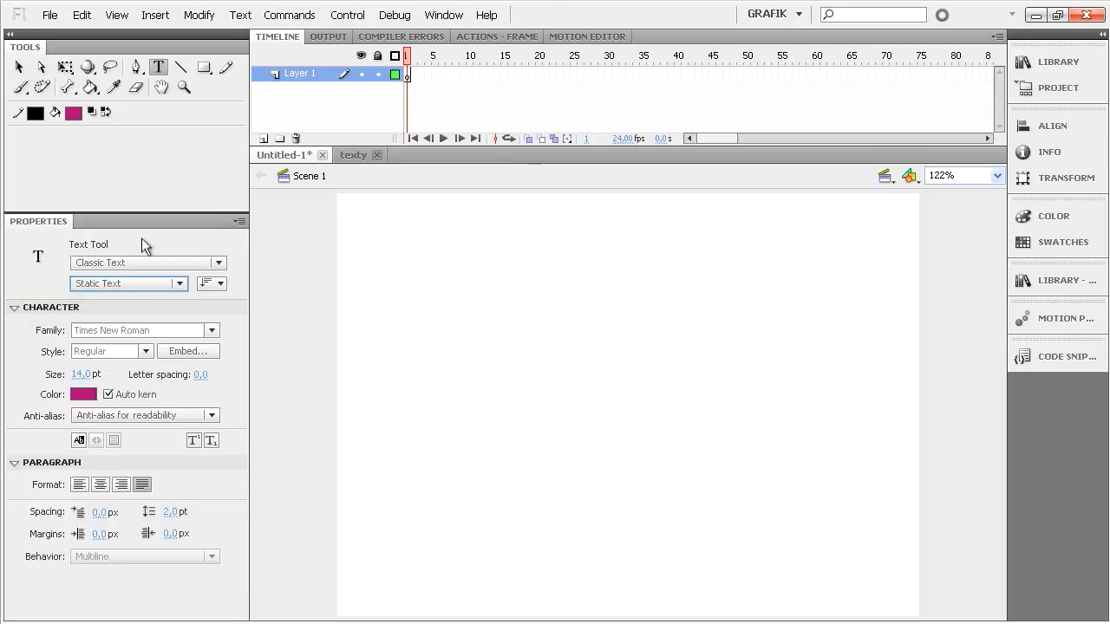
{"action": "left_click", "coordinate": [180, 283]}
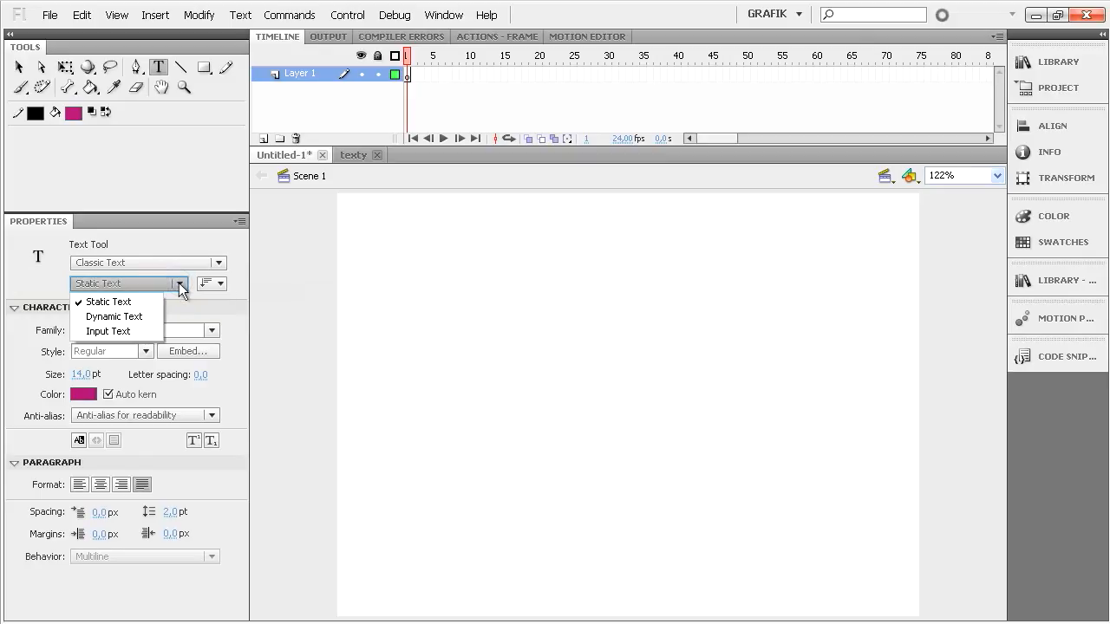
{"action": "left_click", "coordinate": [126, 302]}
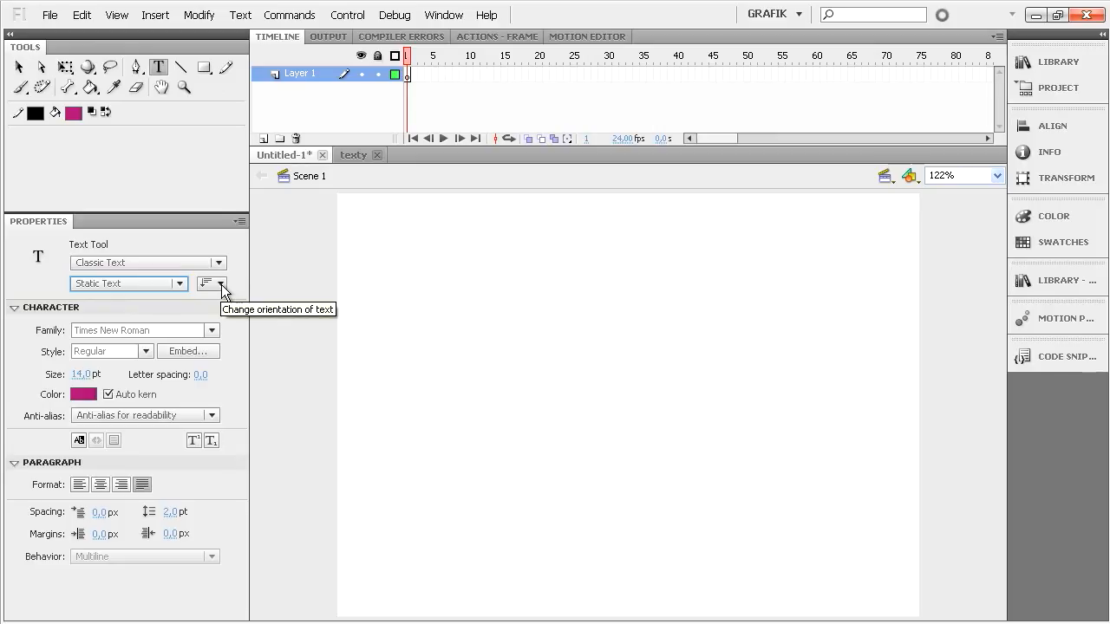
{"action": "left_click", "coordinate": [222, 286]}
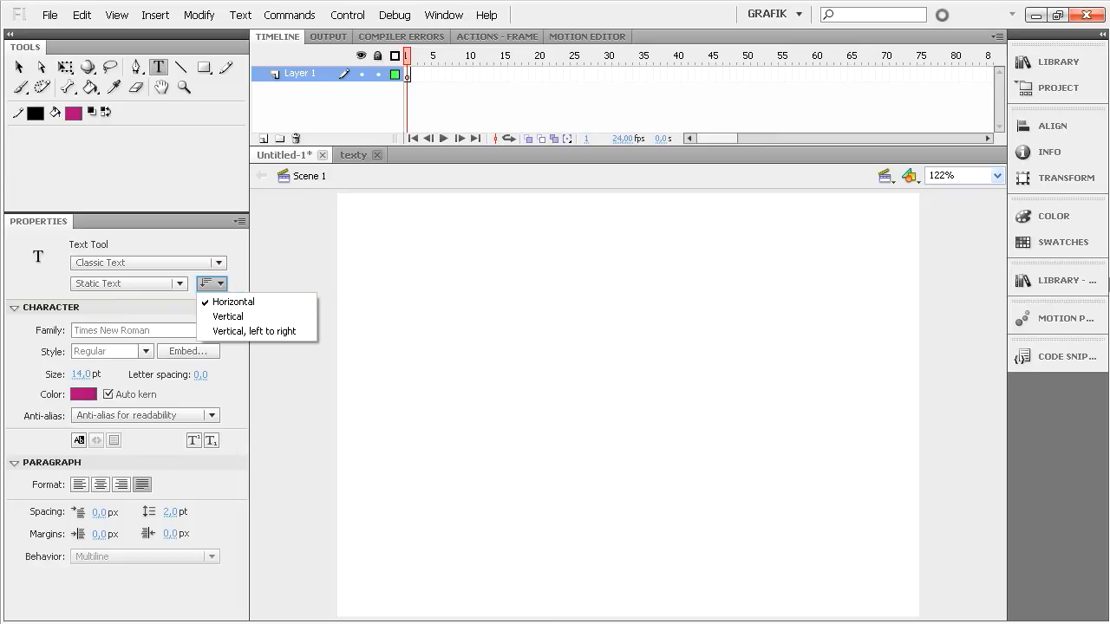
{"action": "left_click", "coordinate": [245, 275]}
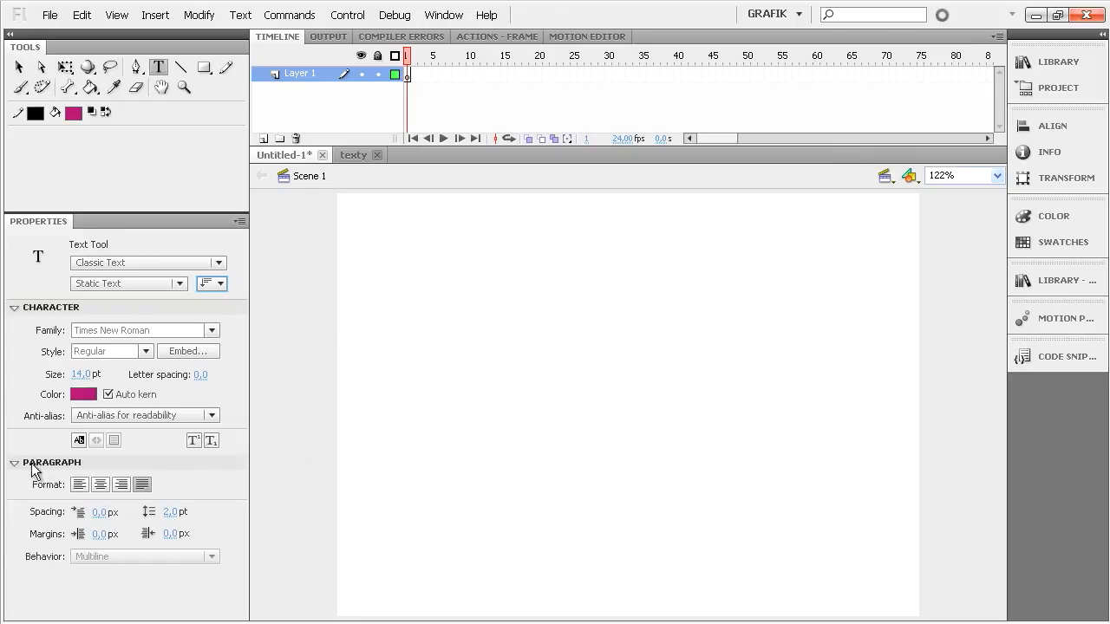
Step: Create a static text box near the stage's upper-left corner reading "zkv zyu zuiyu fius fuysf isuf iusfyi\ iu fiu\s yfi f" and shift it slightly up and left
{"action": "left_click_drag", "start_coordinate": [382, 256], "coordinate": [513, 264]}
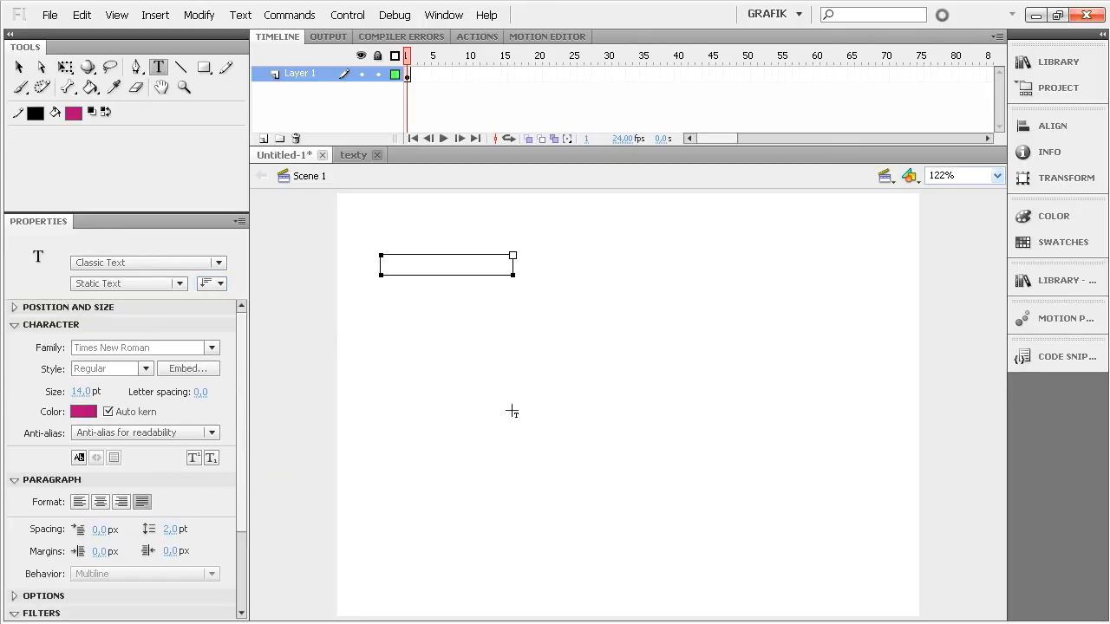
{"action": "type", "text": "zkv zyu zuiyu fius fuysf isuf iusfyi\\ iu fiu\\s yfi f"}
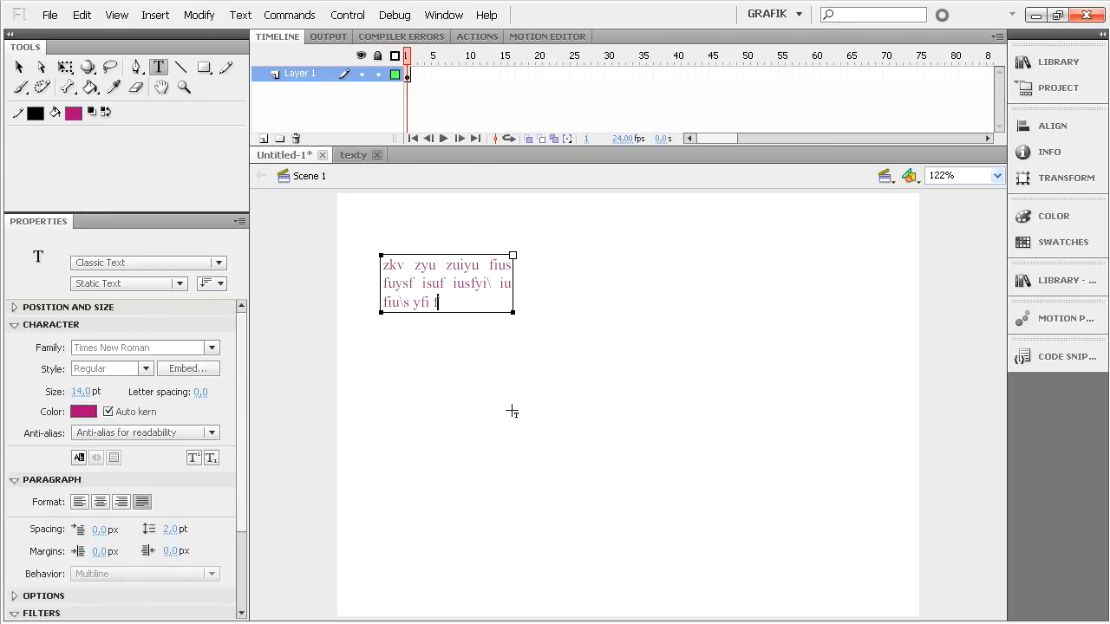
{"action": "left_click", "coordinate": [19, 67]}
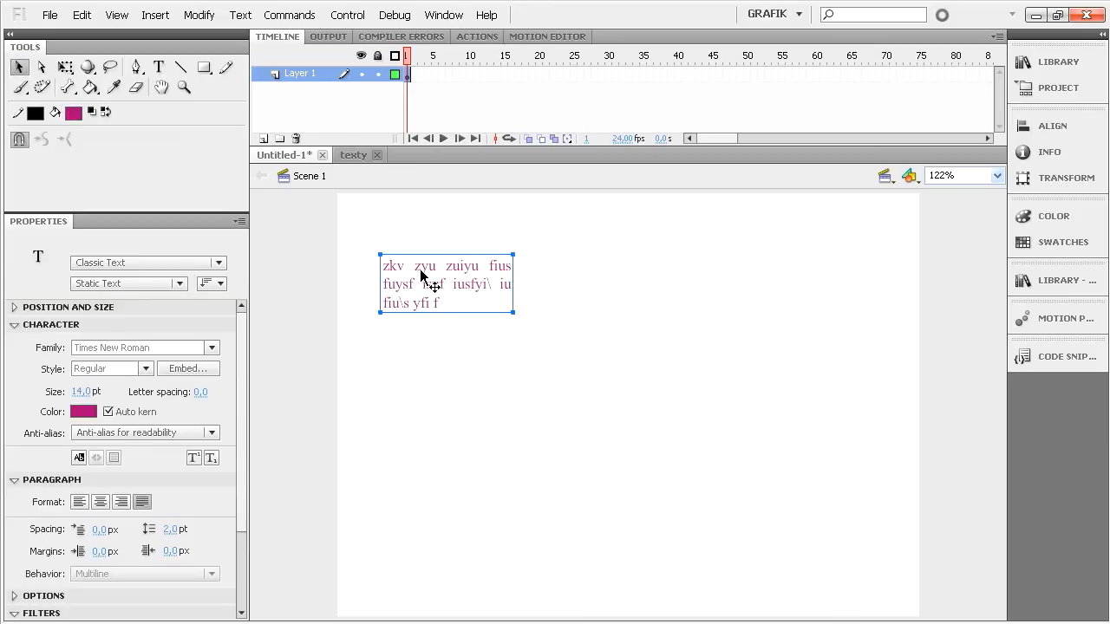
{"action": "left_click_drag", "start_coordinate": [417, 266], "coordinate": [404, 254]}
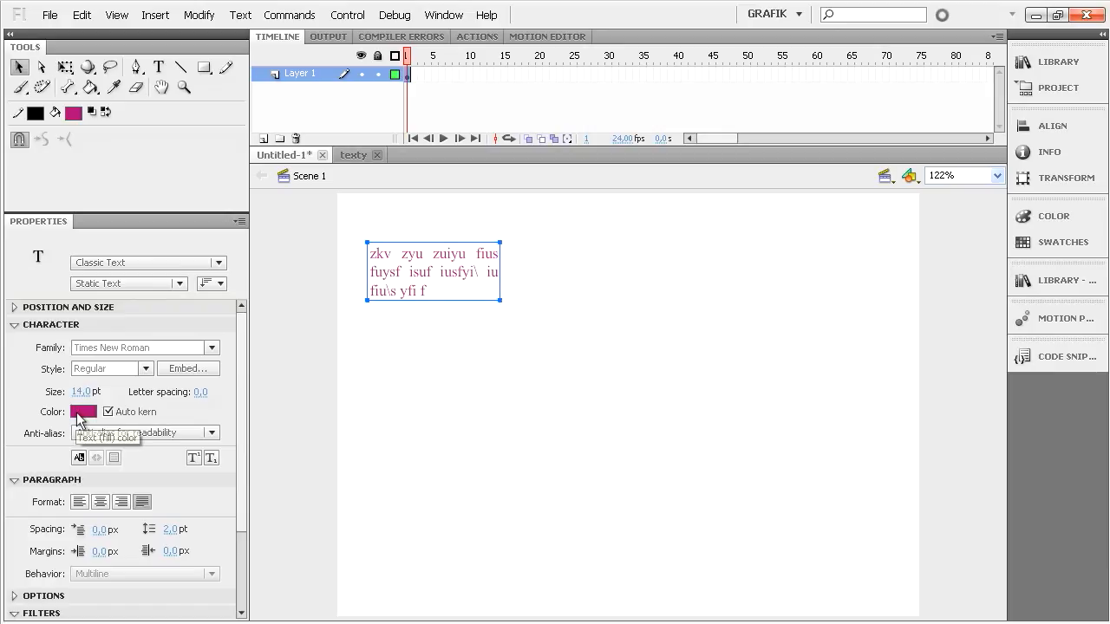
Step: Format the static text in dark blue with a 19 pt font size and -2,0 letter spacing
{"action": "left_click", "coordinate": [80, 414]}
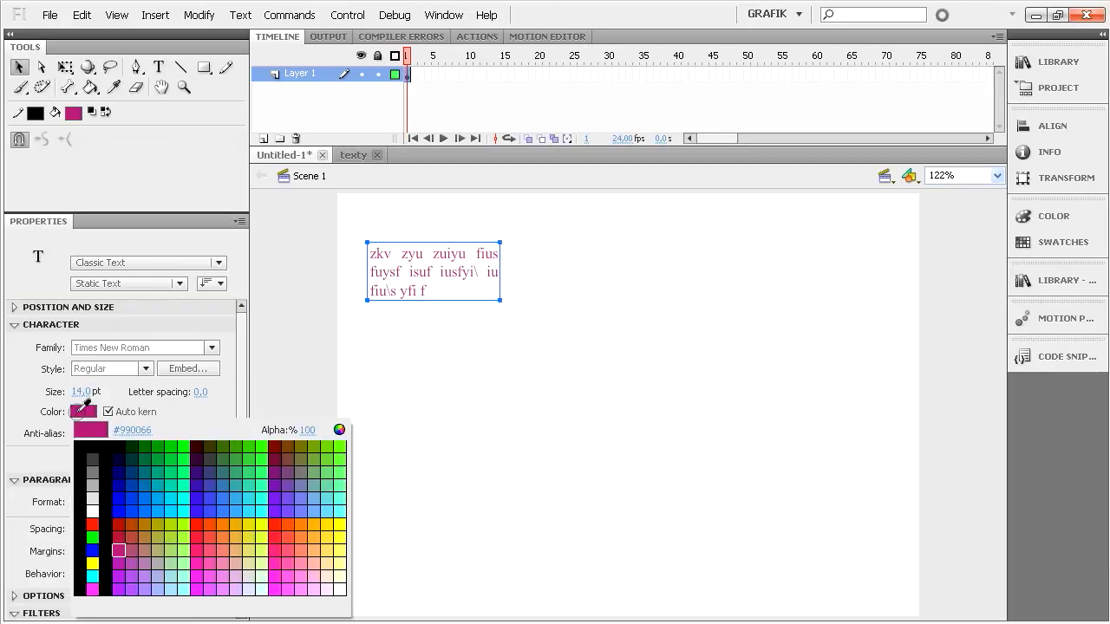
{"action": "left_click", "coordinate": [135, 465]}
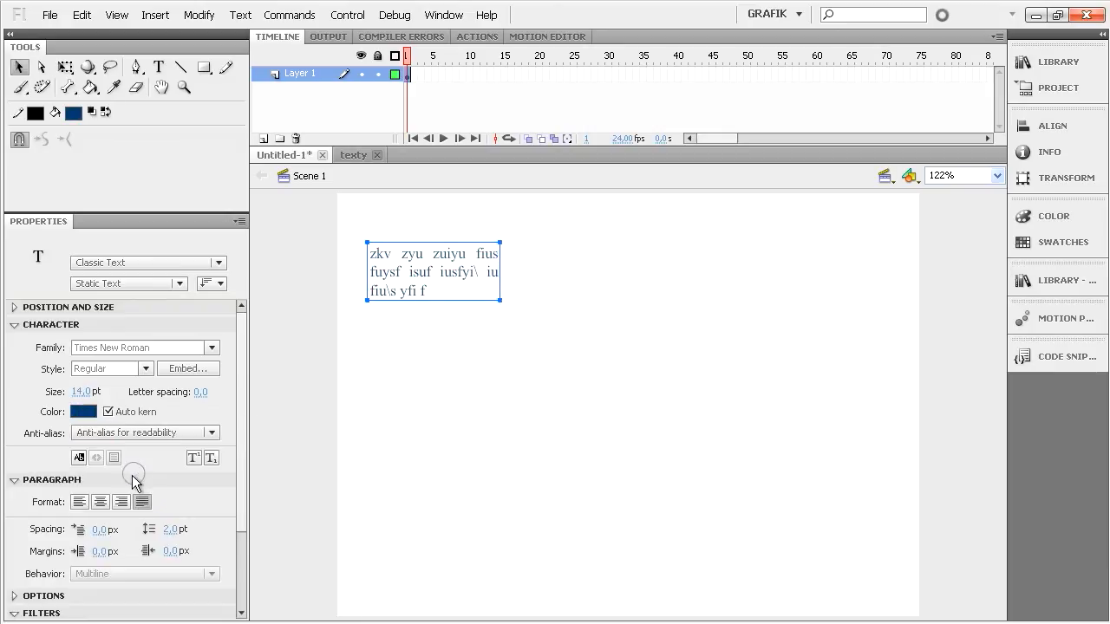
{"action": "left_click_drag", "start_coordinate": [83, 392], "coordinate": [93, 397]}
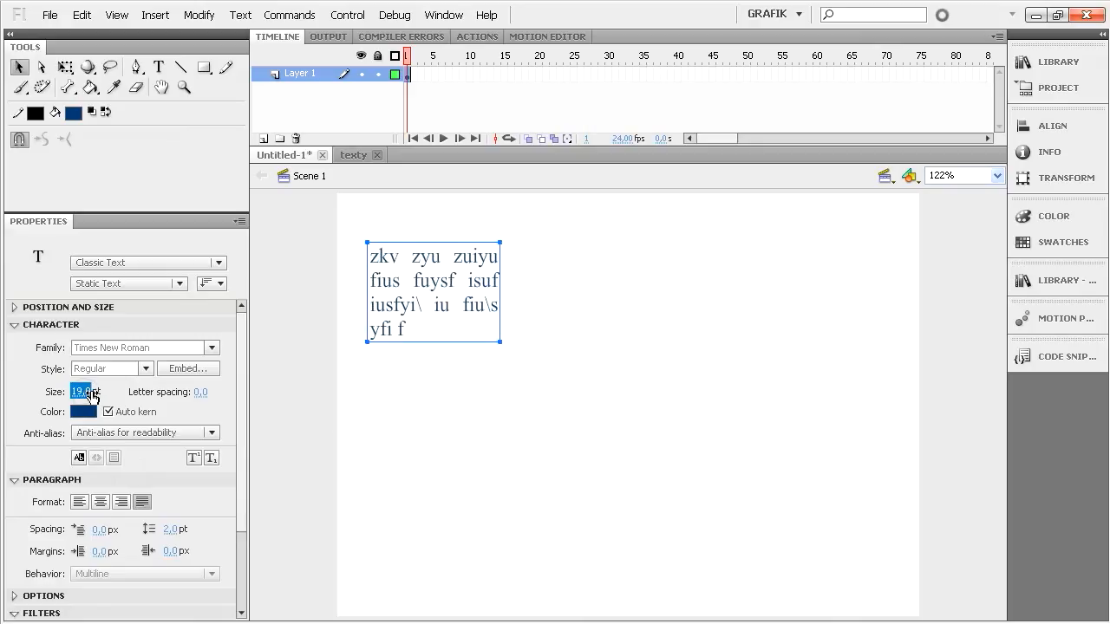
{"action": "left_click_drag", "start_coordinate": [196, 393], "coordinate": [192, 396]}
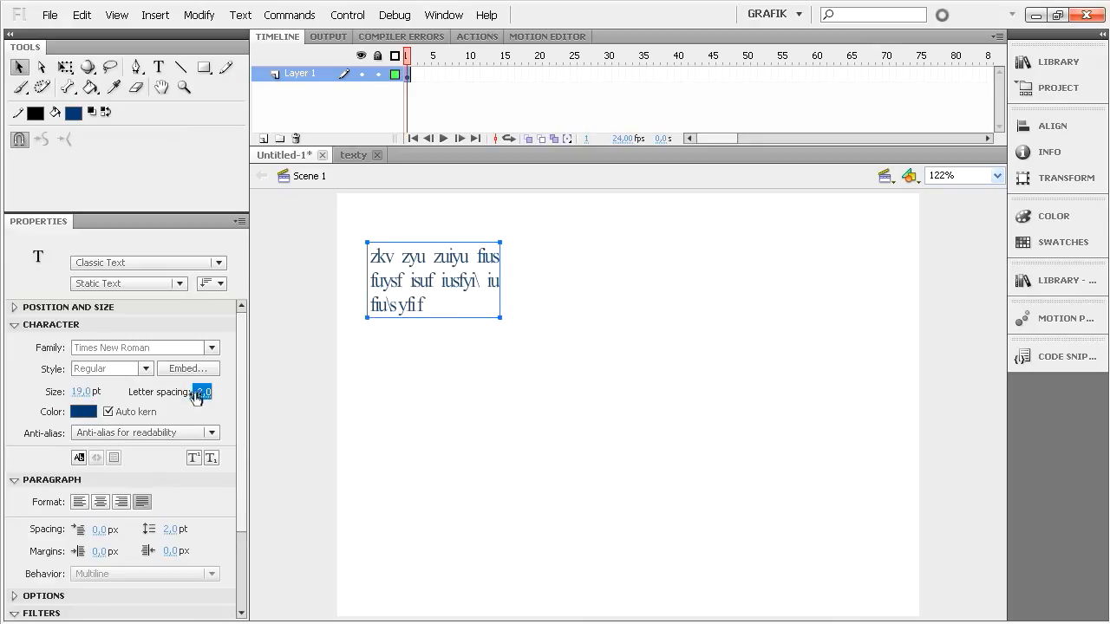
Step: Try other paragraph alignments on the static text and finish with it aligned left
{"action": "left_click", "coordinate": [79, 502]}
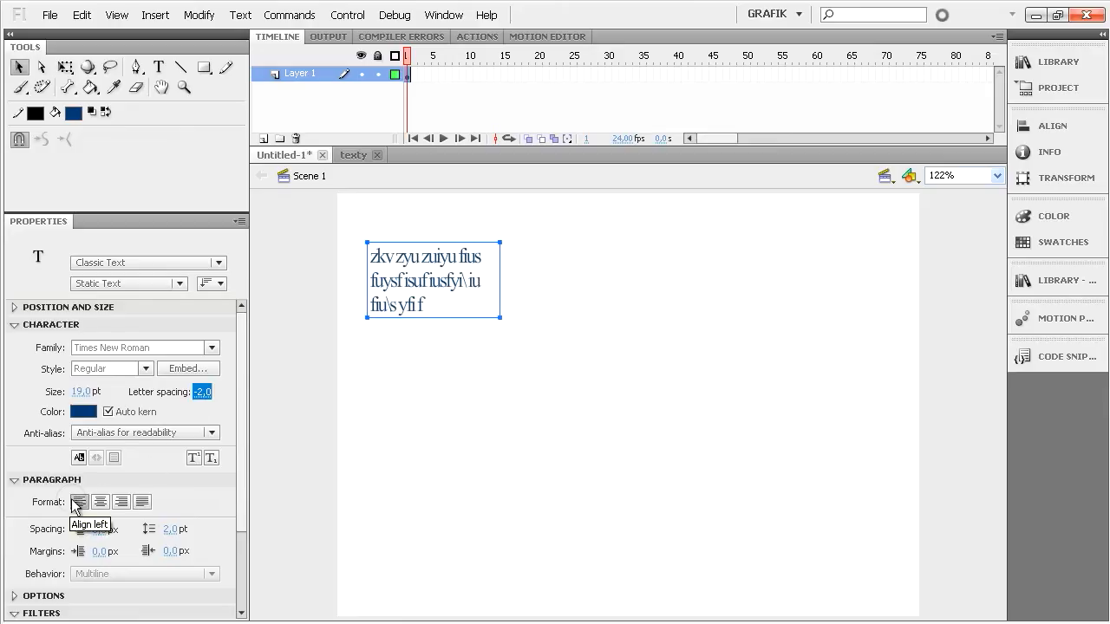
{"action": "left_click", "coordinate": [108, 508]}
{"action": "left_click", "coordinate": [81, 502]}
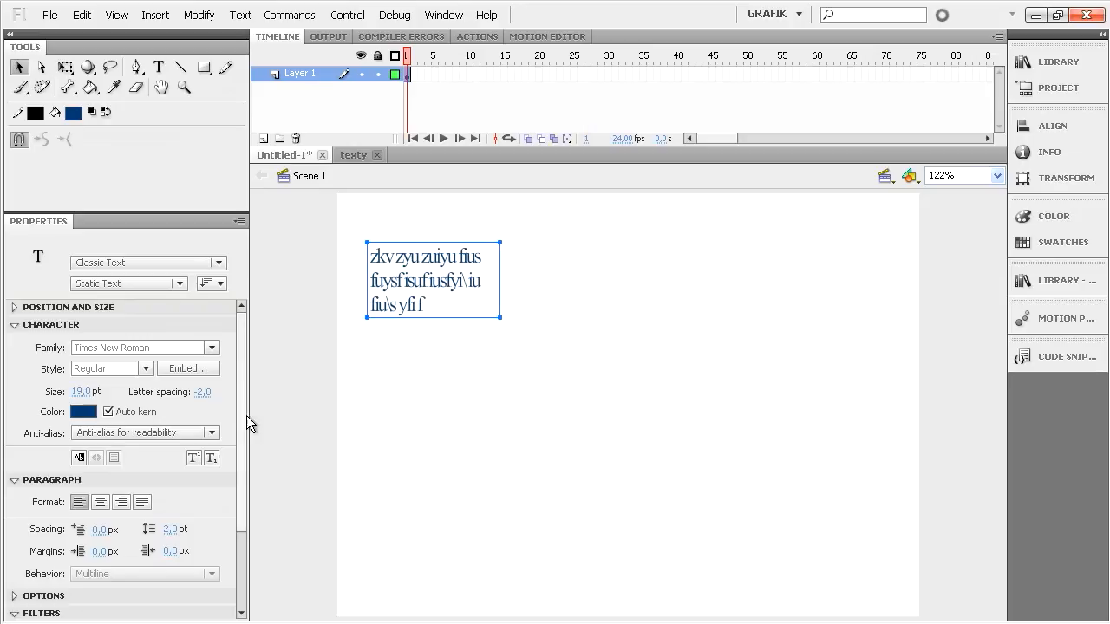
Step: Add a Drop Shadow filter to the static text box
{"action": "scroll", "coordinate": [229, 514], "scroll_direction": "down", "scroll_amount": 3}
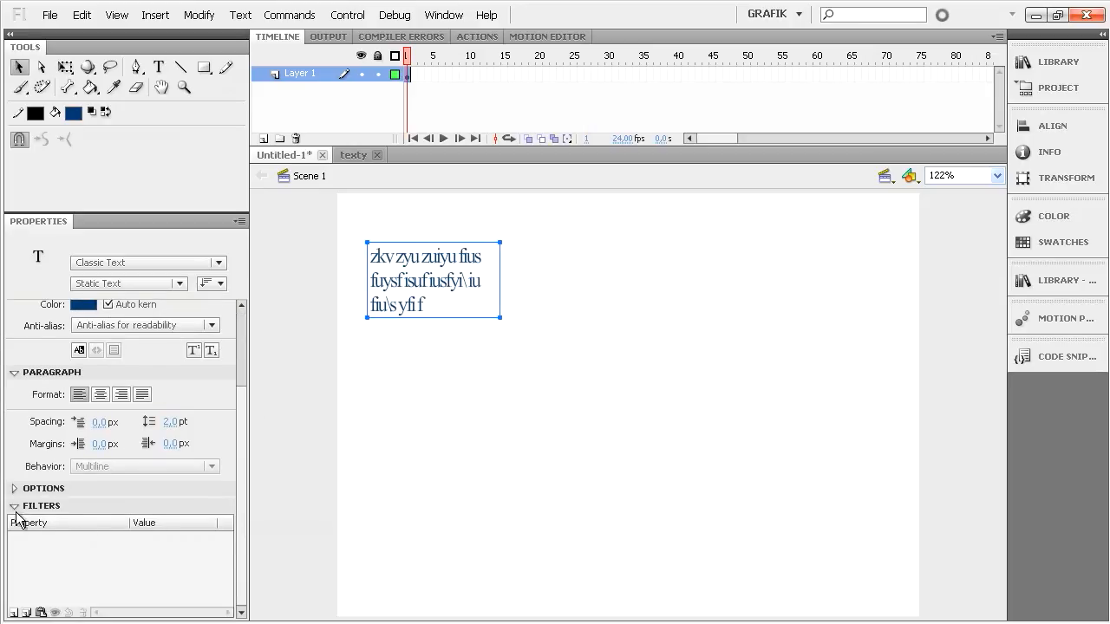
{"action": "left_click", "coordinate": [13, 612]}
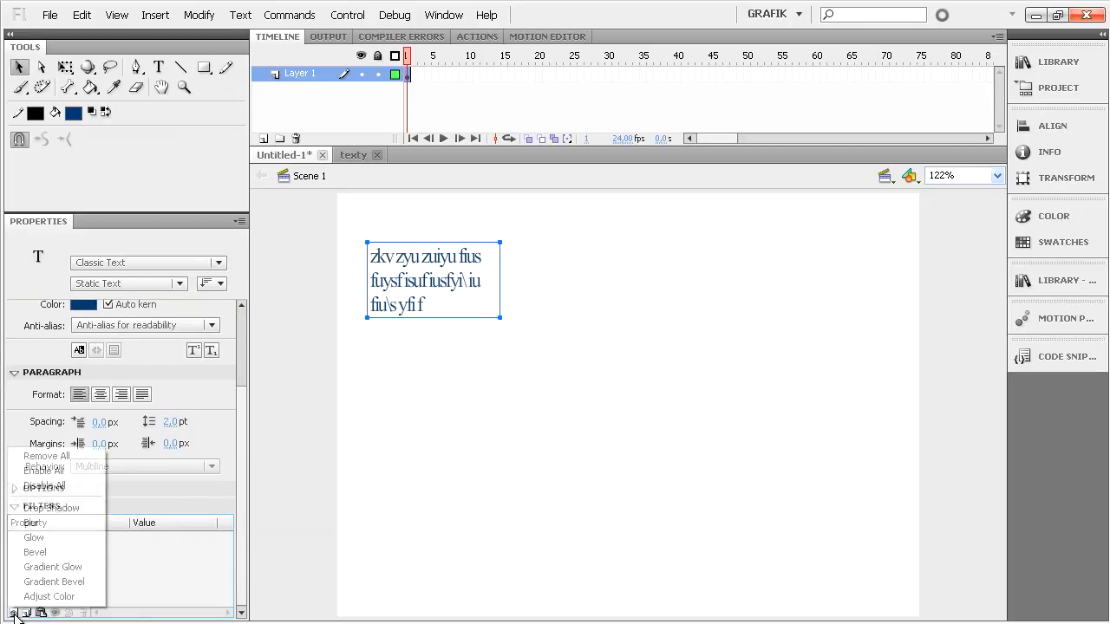
{"action": "left_click", "coordinate": [43, 509]}
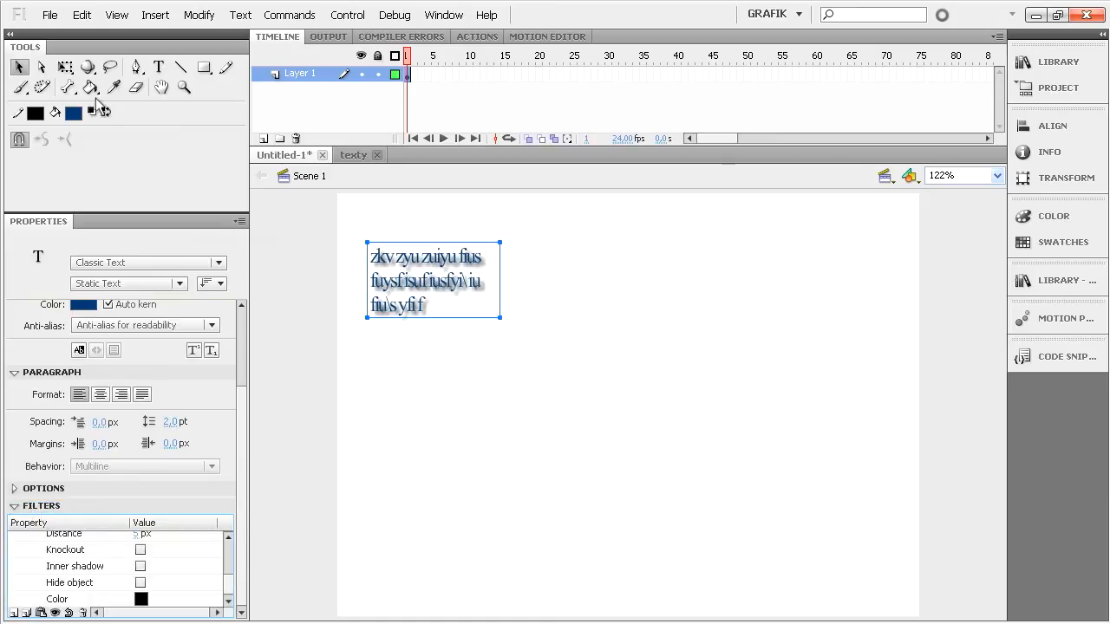
Step: Undo the Drop Shadow filter on the static text box and show the available Classic text types
{"action": "left_click", "coordinate": [82, 15]}
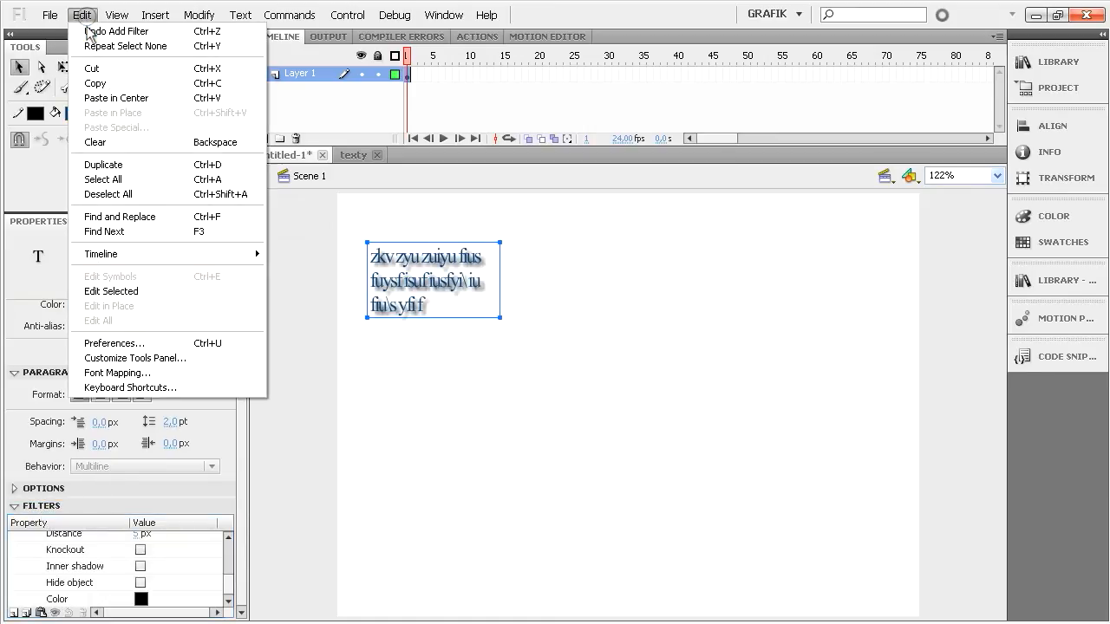
{"action": "left_click", "coordinate": [84, 29]}
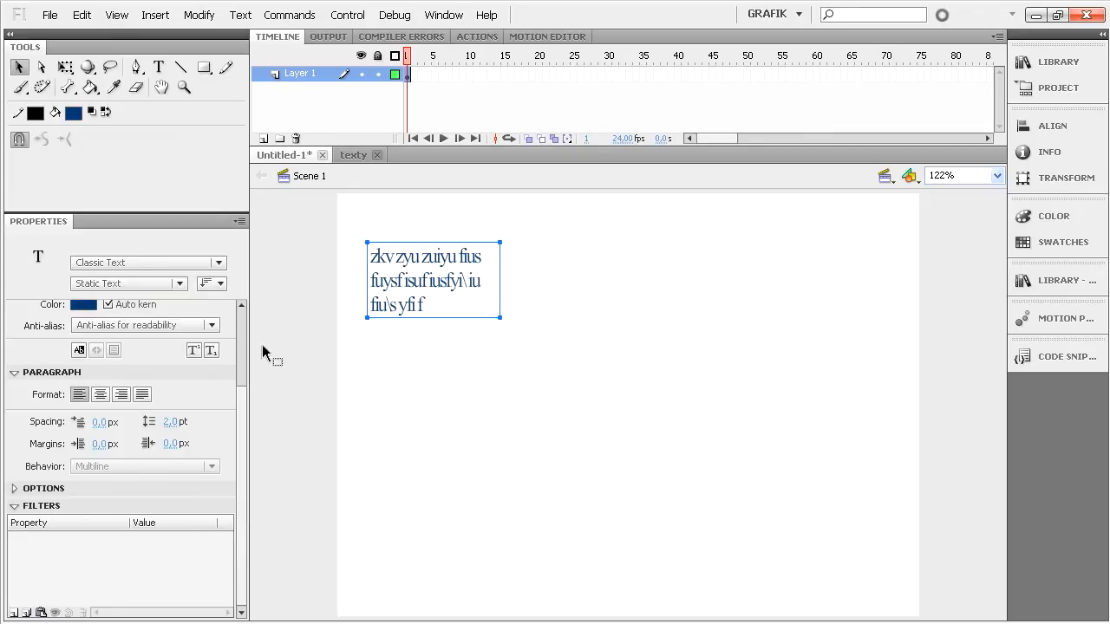
{"action": "left_click_drag", "start_coordinate": [243, 392], "coordinate": [254, 300]}
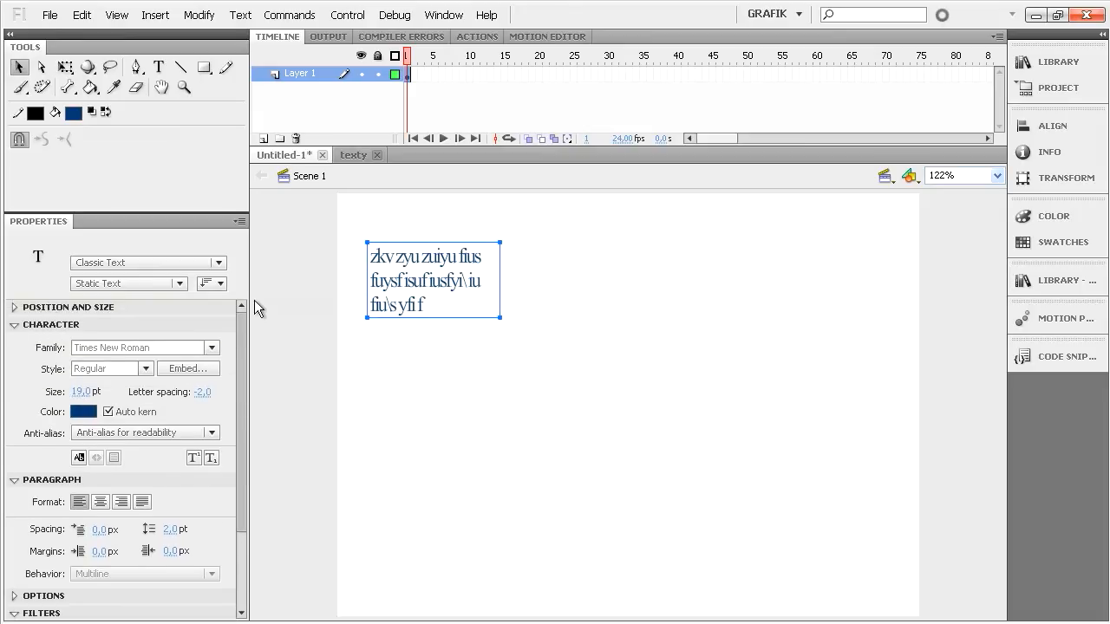
{"action": "left_click", "coordinate": [180, 285]}
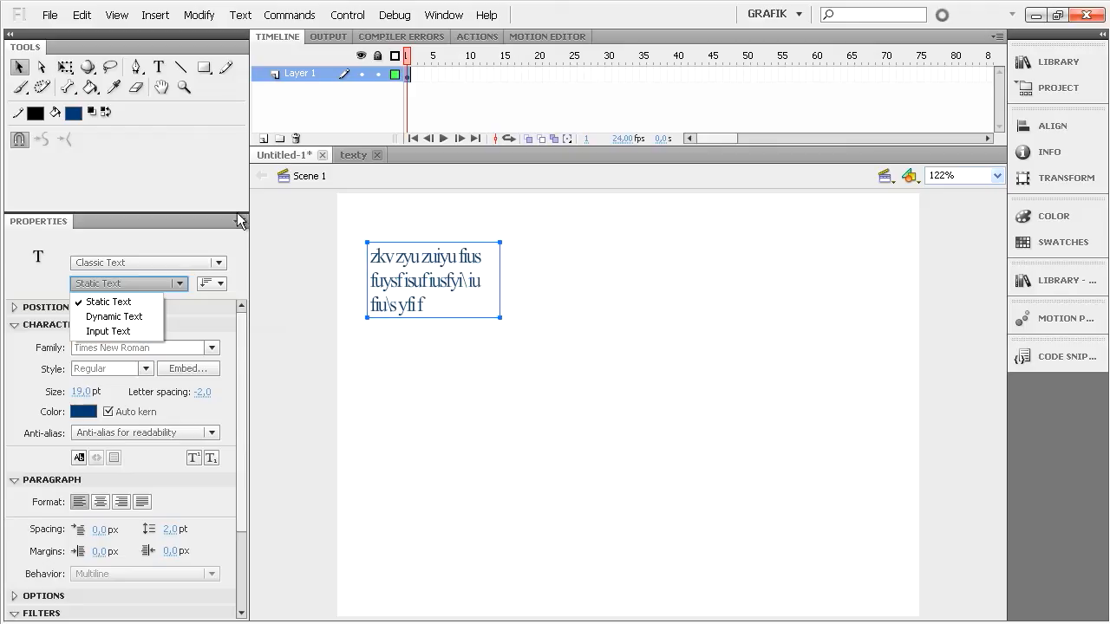
Step: Switch to the texty document and inspect the name entry field's Input Text type and instance name
{"action": "left_click", "coordinate": [353, 156]}
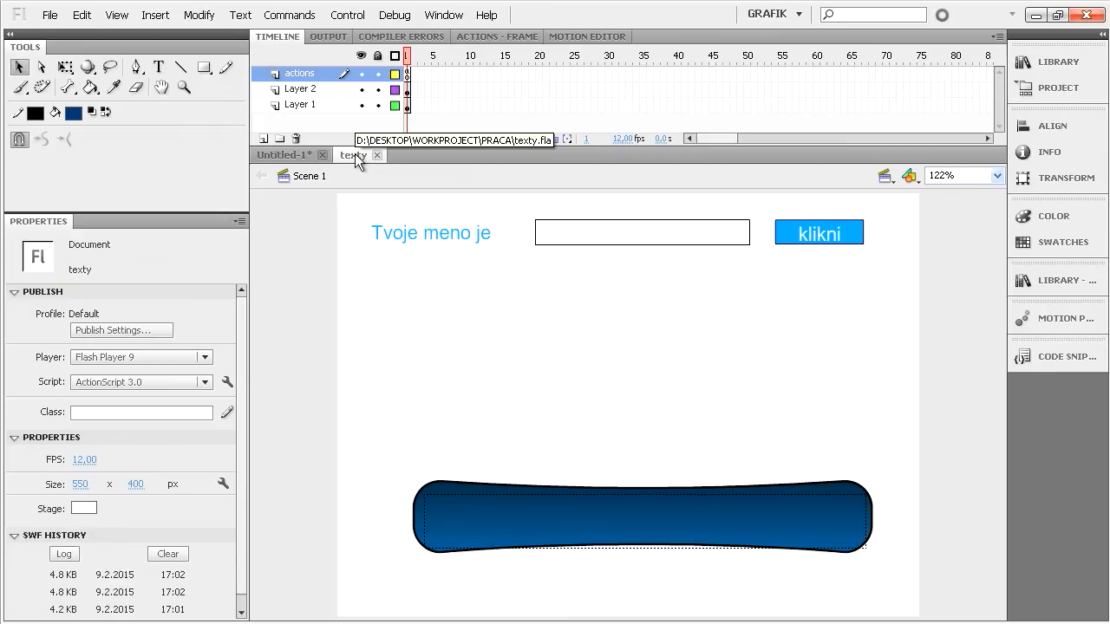
{"action": "left_click", "coordinate": [570, 243]}
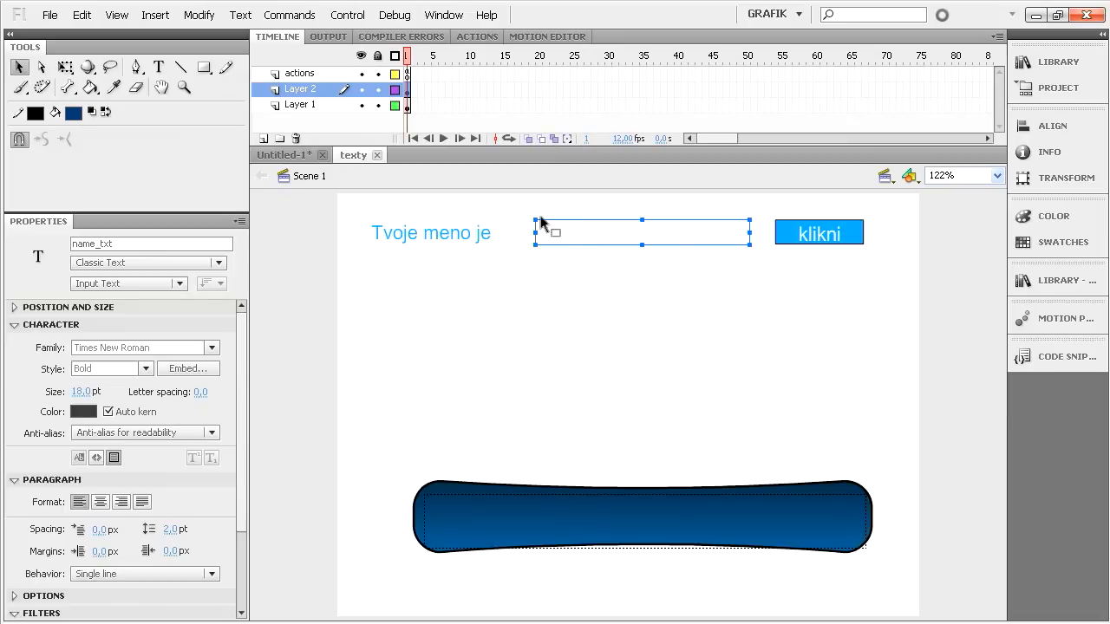
{"action": "left_click", "coordinate": [126, 243]}
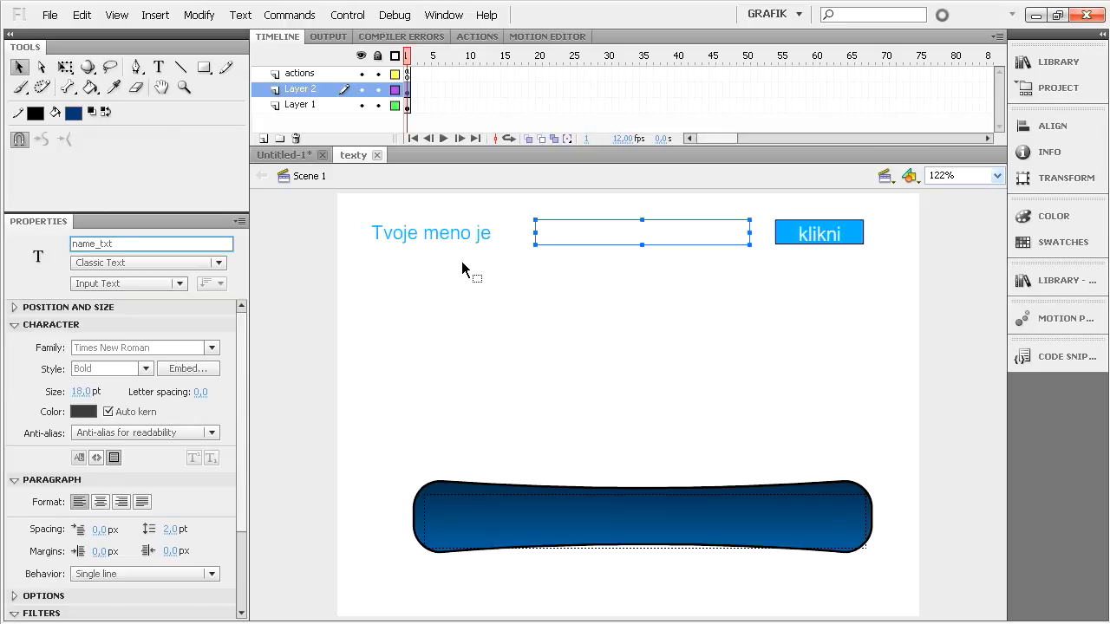
Step: Test the movie by submitting a first name with klikni, select the entire greeting text, and close the preview
{"action": "key", "text": "ctrl+Return"}
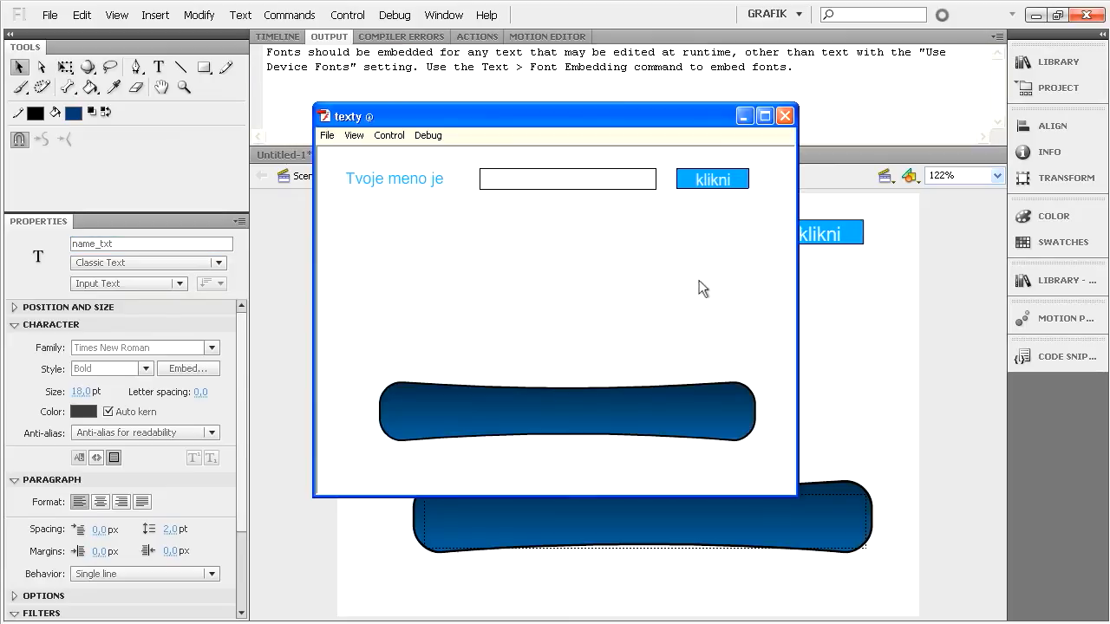
{"action": "left_click", "coordinate": [575, 179]}
{"action": "type", "text": "Peter"}
{"action": "left_click", "coordinate": [706, 184]}
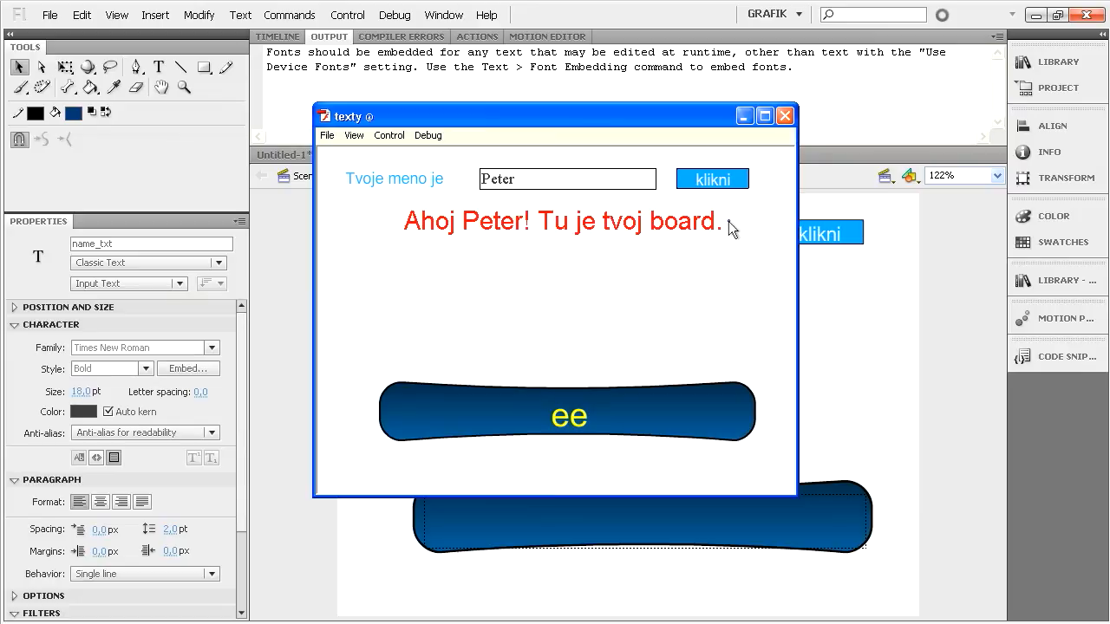
{"action": "left_click_drag", "start_coordinate": [728, 221], "coordinate": [651, 221]}
{"action": "left_click_drag", "start_coordinate": [403, 220], "coordinate": [721, 223]}
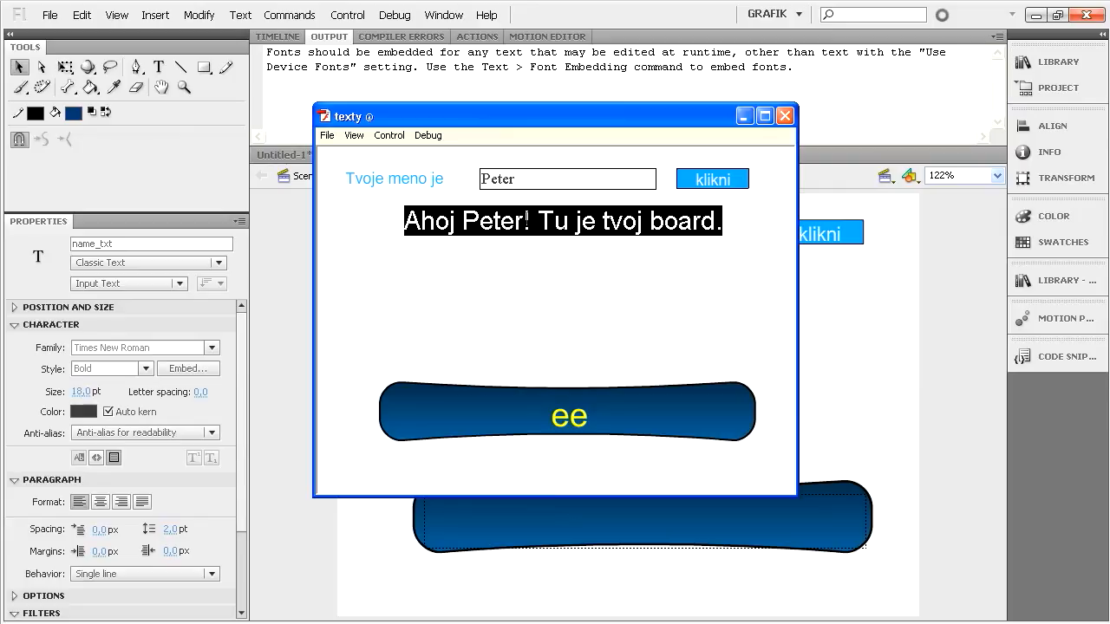
{"action": "left_click", "coordinate": [783, 115]}
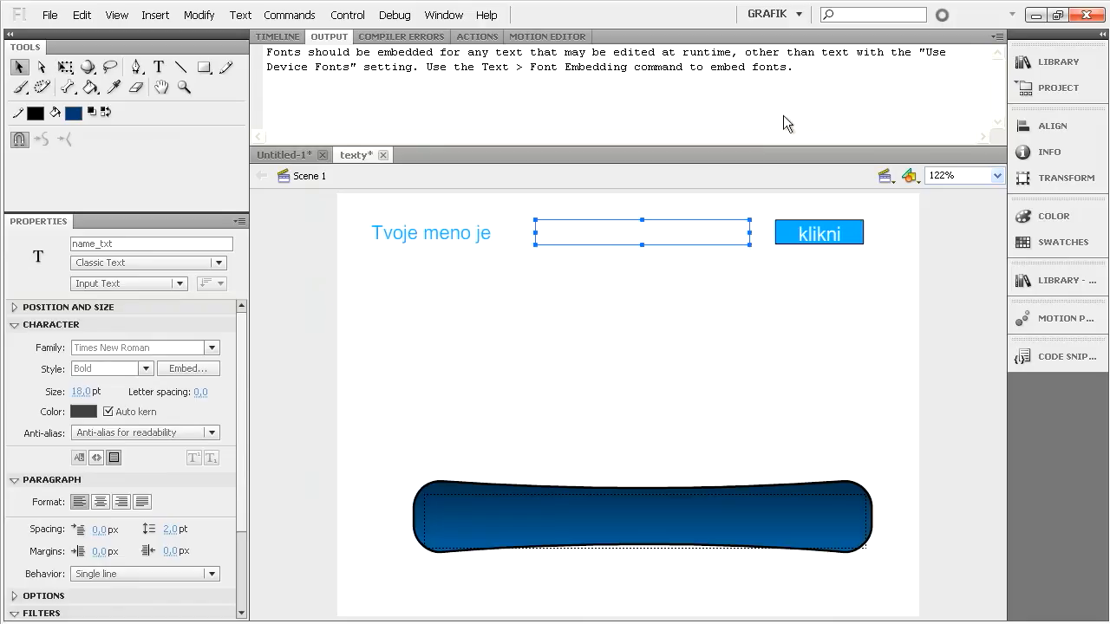
Step: Run the movie test again with a different first name submitted through klikni, and close the preview
{"action": "key", "text": "ctrl+Return"}
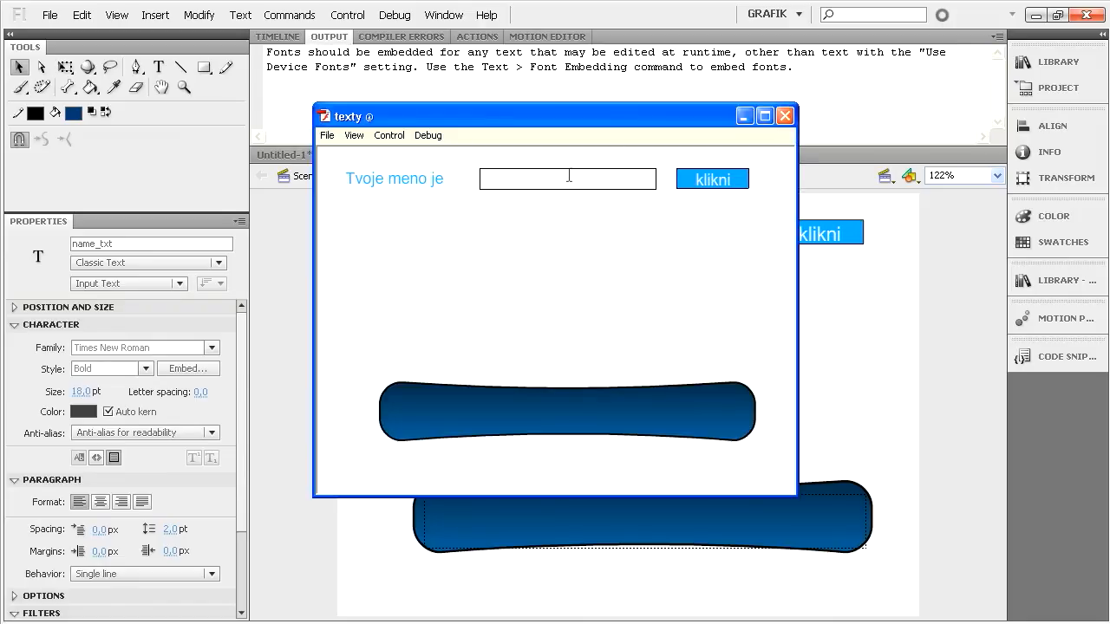
{"action": "left_click", "coordinate": [566, 176]}
{"action": "type", "text": "Ivan"}
{"action": "left_click", "coordinate": [703, 187]}
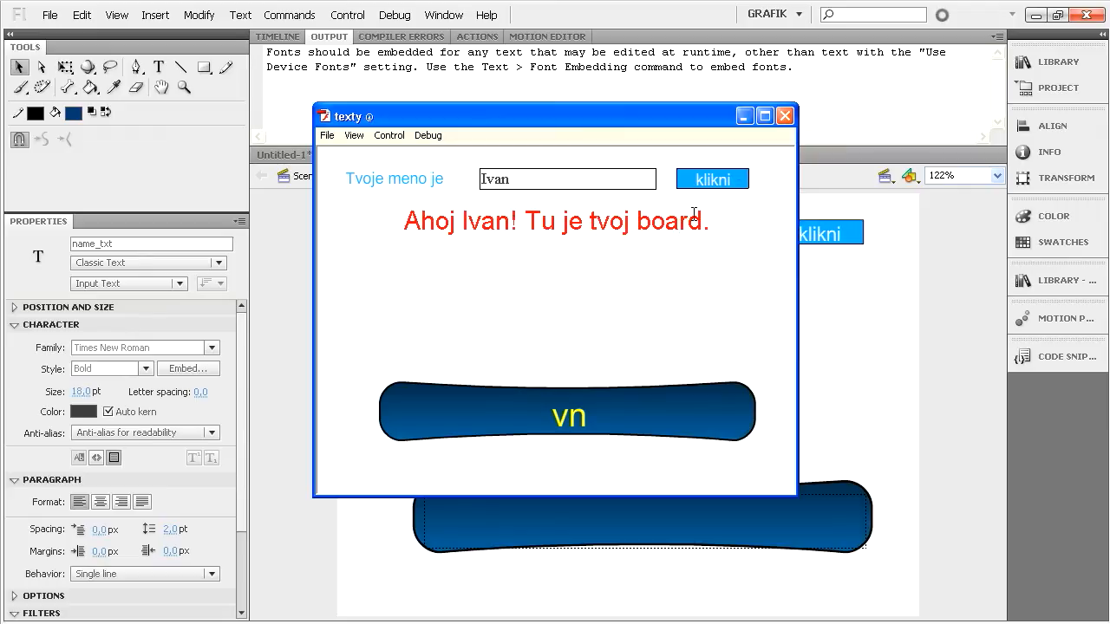
{"action": "left_click", "coordinate": [784, 116]}
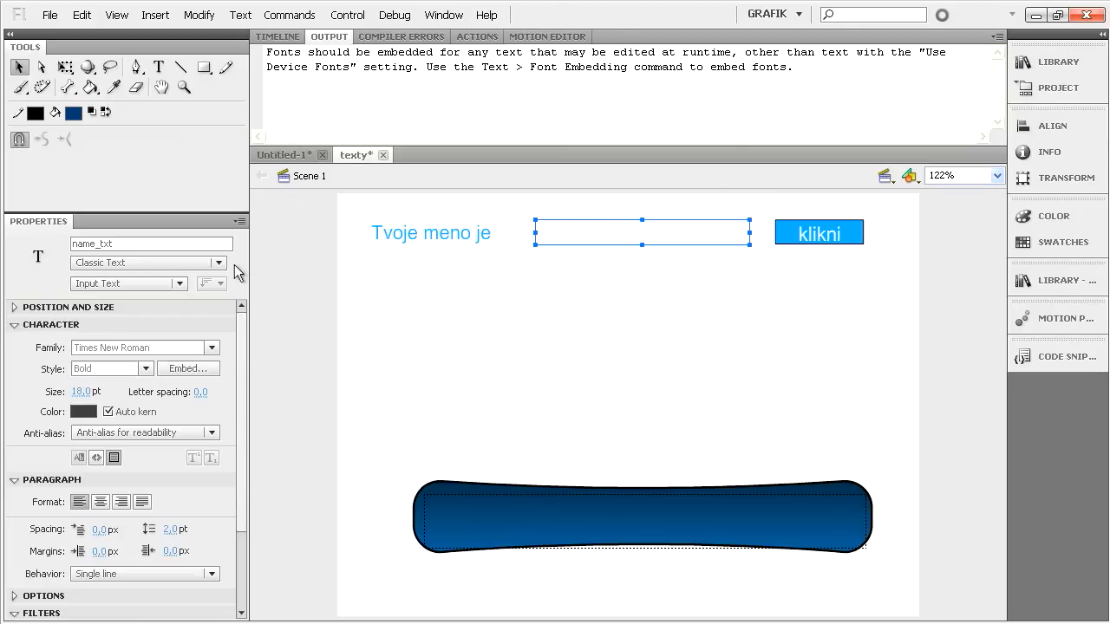
Step: Review the text type choices for the name input field and inspect the properties of the "Tvoje meno je" label
{"action": "left_click", "coordinate": [178, 284]}
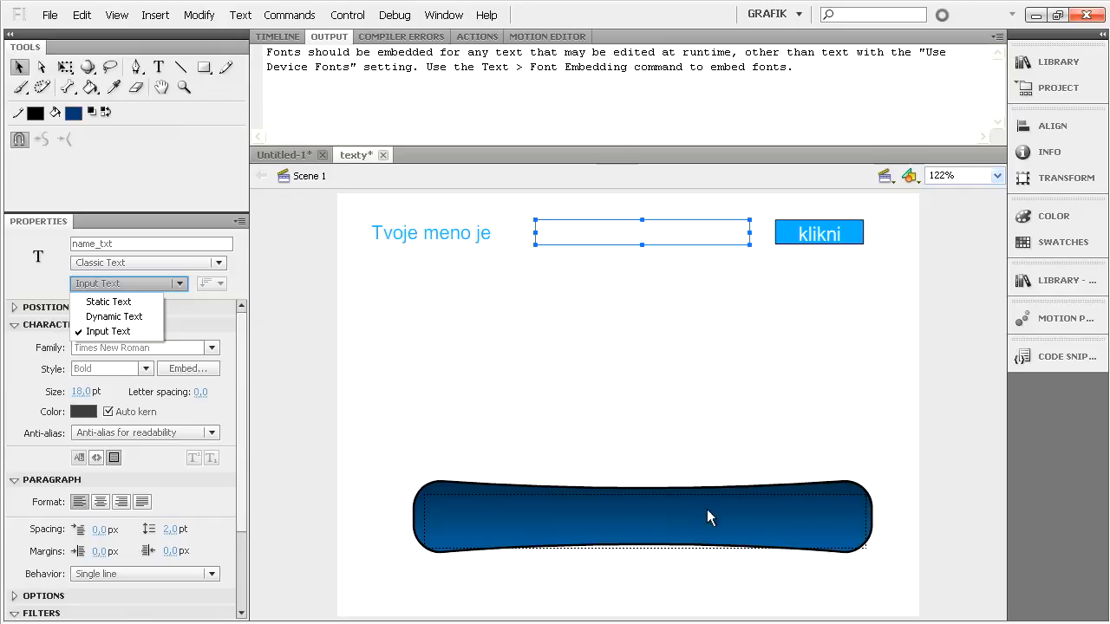
{"action": "left_click", "coordinate": [406, 288]}
{"action": "left_click", "coordinate": [408, 239]}
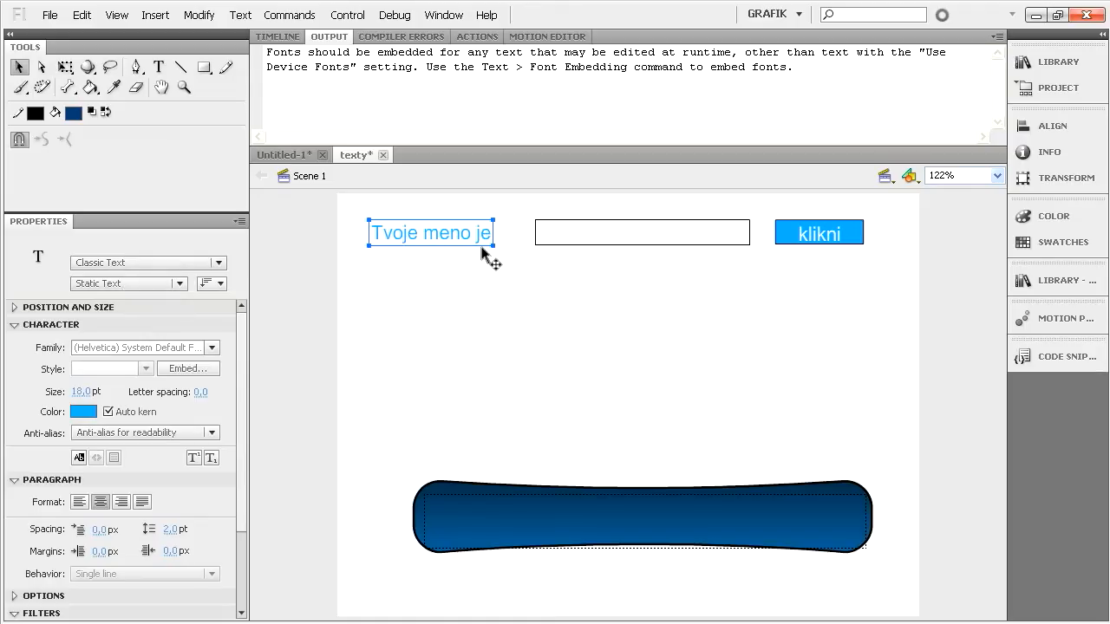
Step: Examine the line behavior options of the name input field, leaving the choice at Single line
{"action": "left_click", "coordinate": [582, 242]}
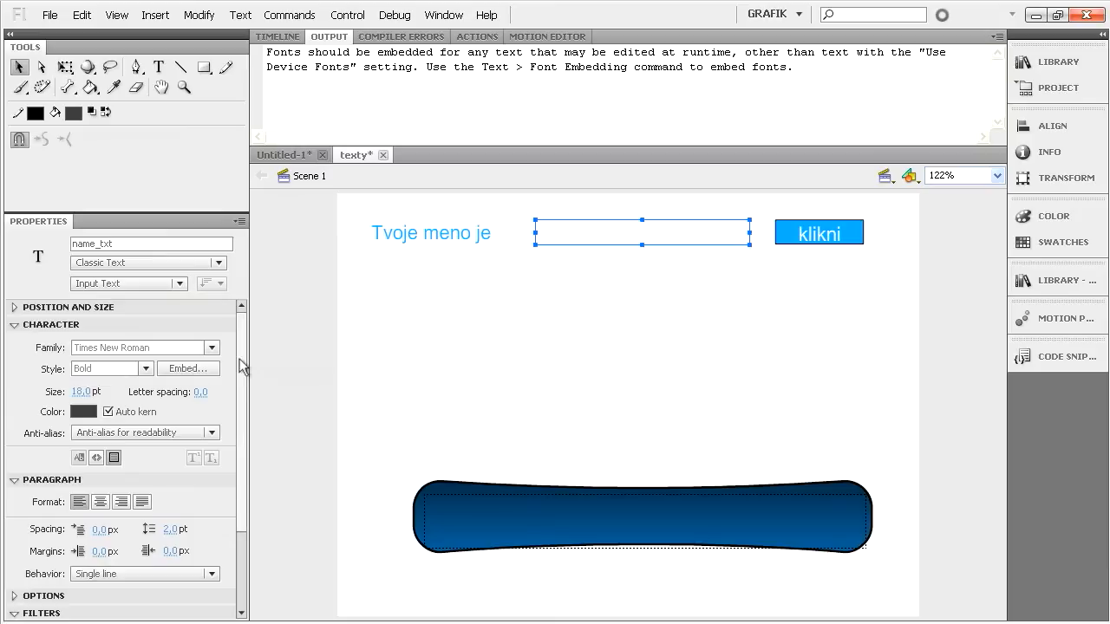
{"action": "left_click_drag", "start_coordinate": [240, 364], "coordinate": [228, 466]}
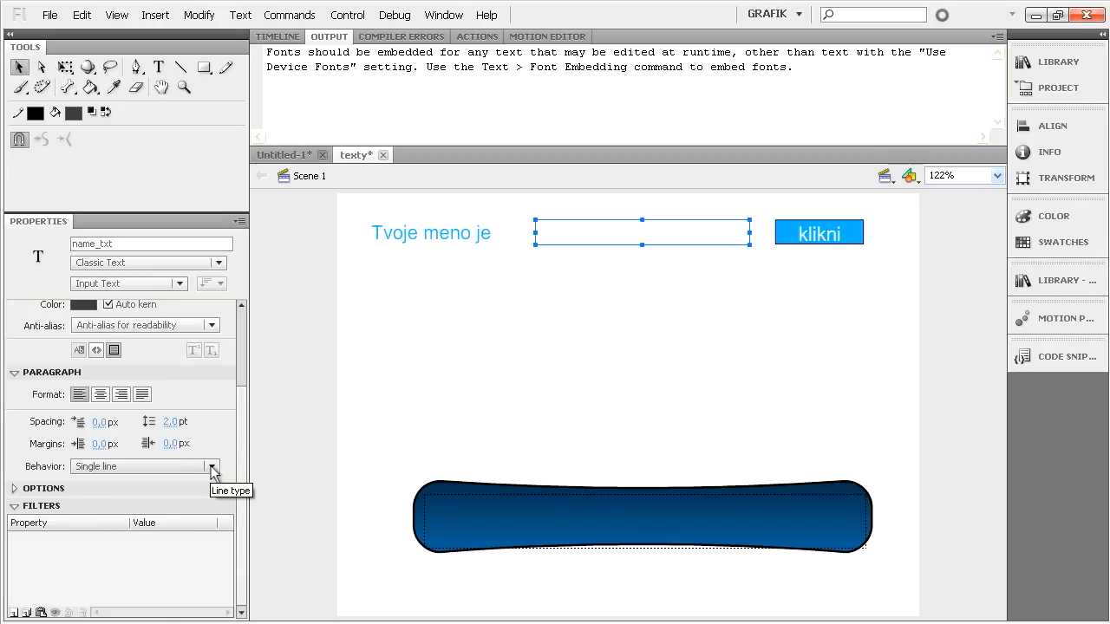
{"action": "left_click", "coordinate": [212, 470]}
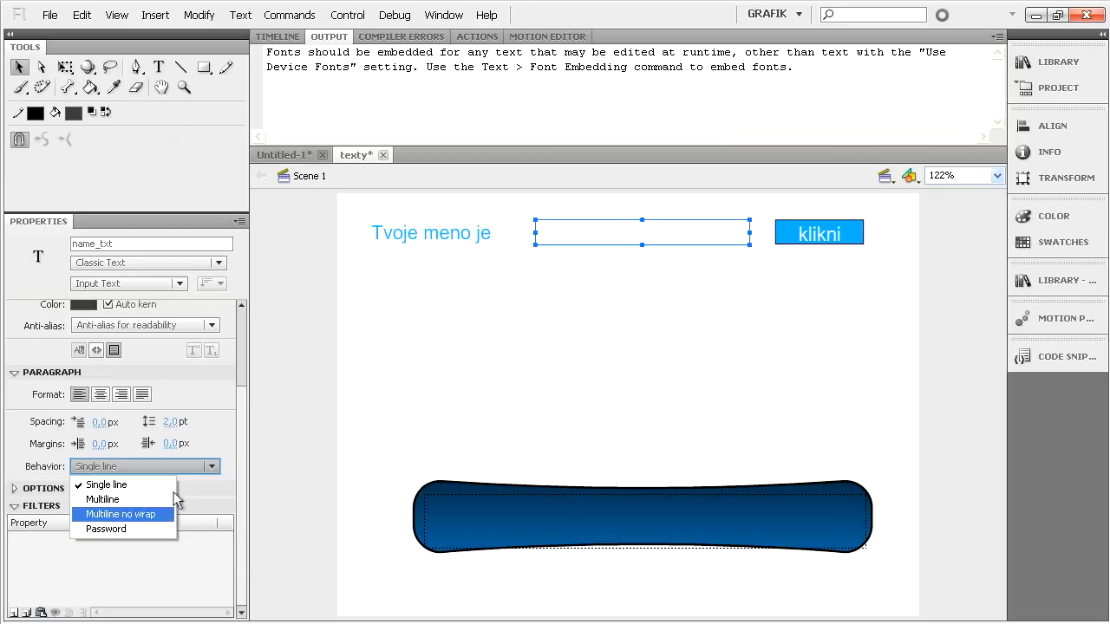
{"action": "left_click", "coordinate": [242, 432]}
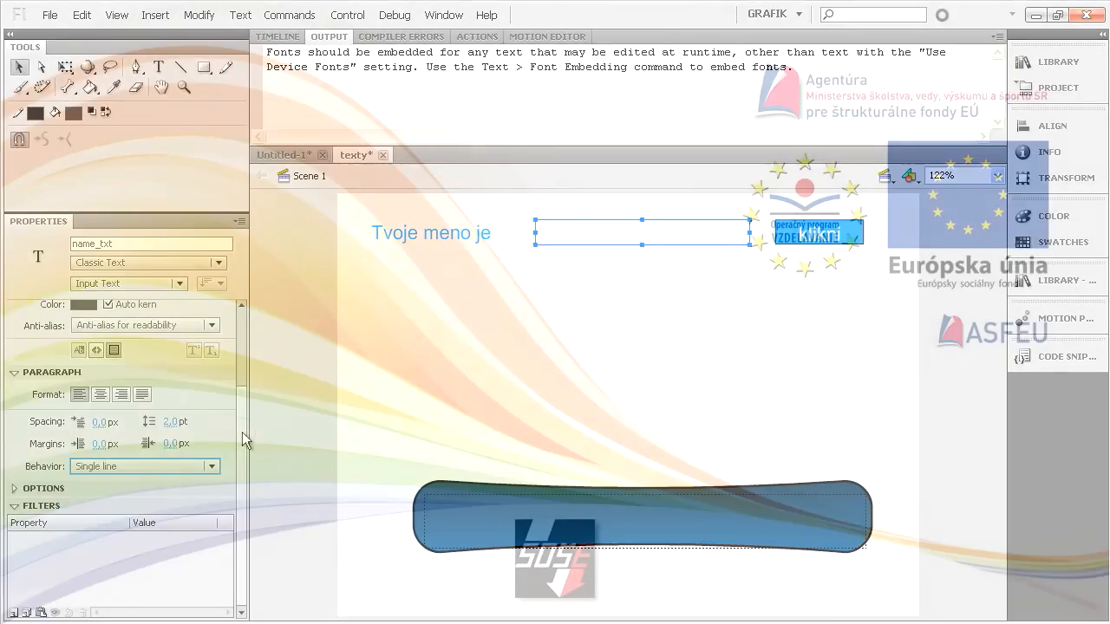